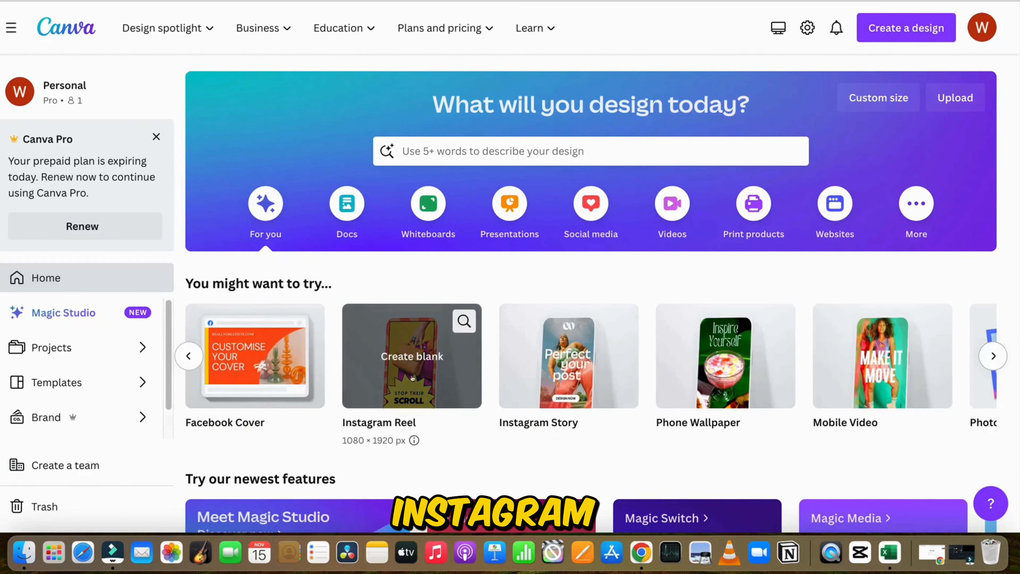
Step: Start a blank Instagram Reel design and apply the sunset "Now or Never" template from a template search for "quotes"
{"action": "left_click", "coordinate": [412, 355]}
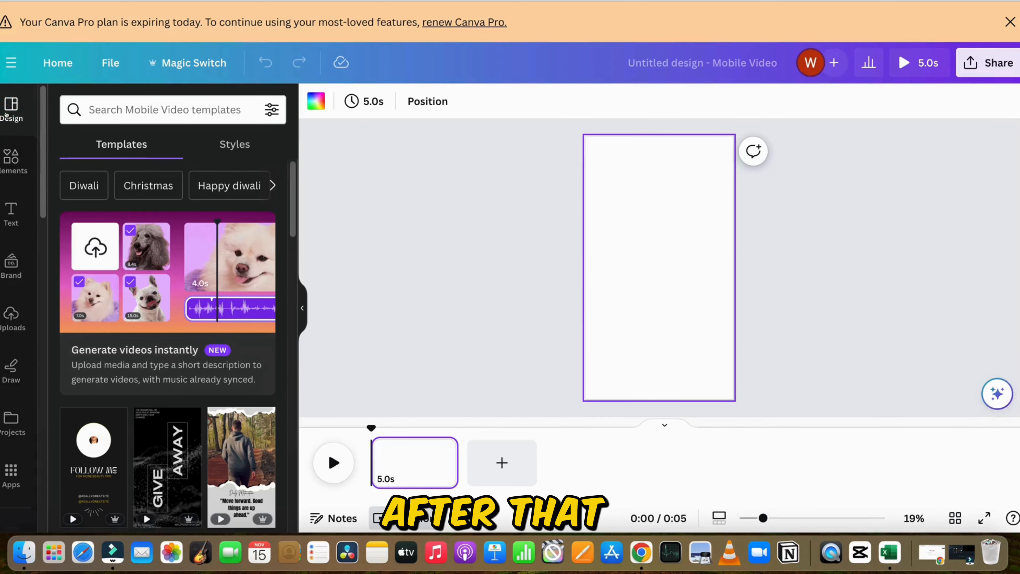
{"action": "left_click", "coordinate": [183, 104]}
{"action": "type", "text": "quotes"}
{"action": "key", "text": "Return"}
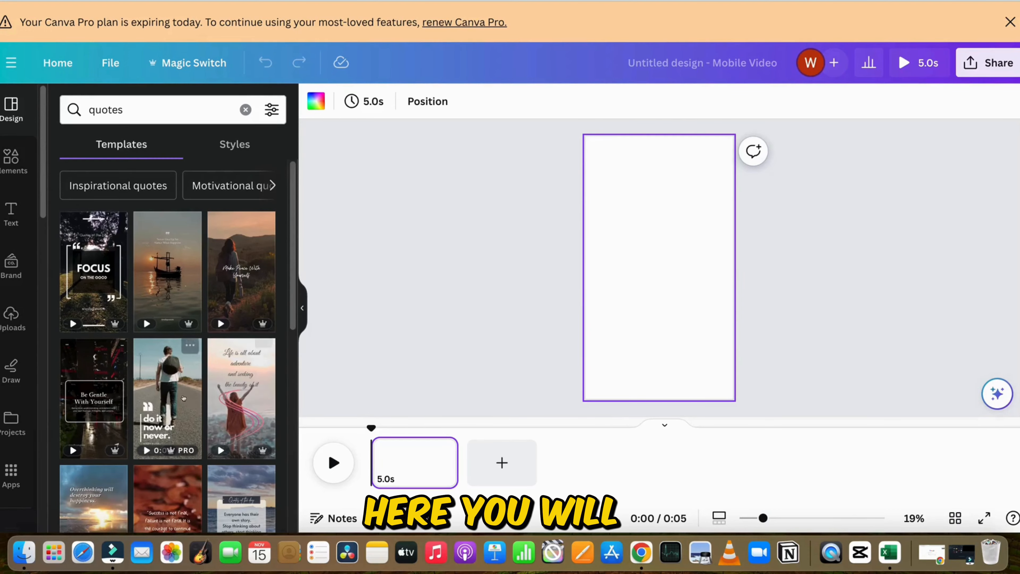
{"action": "scroll", "coordinate": [93, 268], "scroll_direction": "down", "scroll_amount": 7}
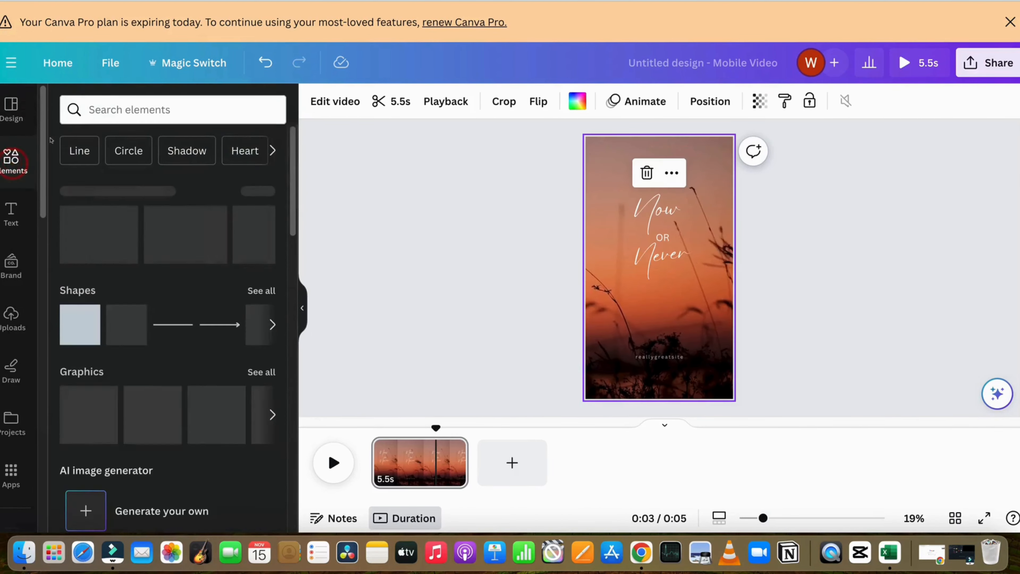
Step: Search the elements library for "nature video"
{"action": "left_click", "coordinate": [115, 108]}
{"action": "type", "text": "v"}
{"action": "key", "text": "BackSpace"}
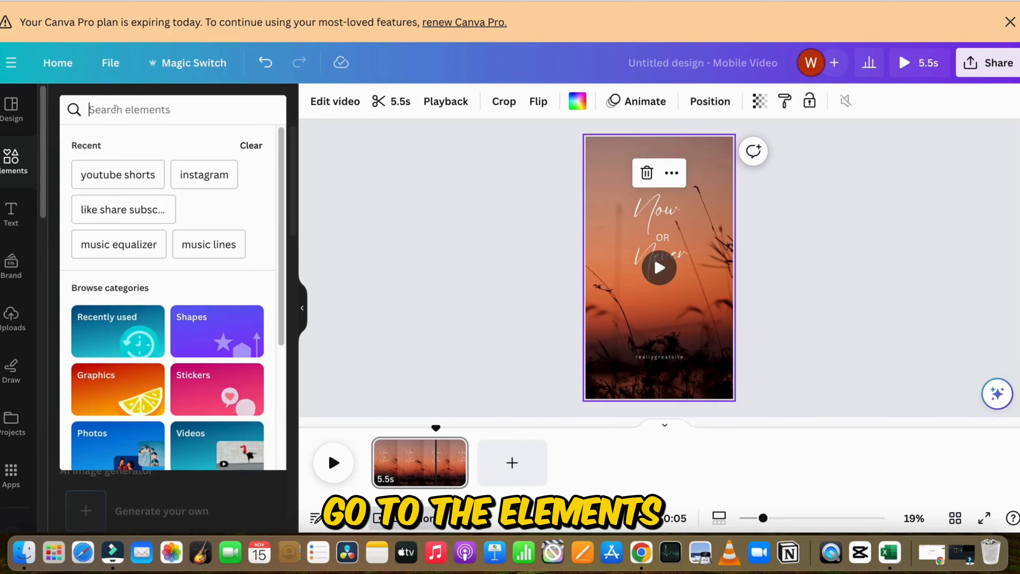
{"action": "type", "text": "nature"}
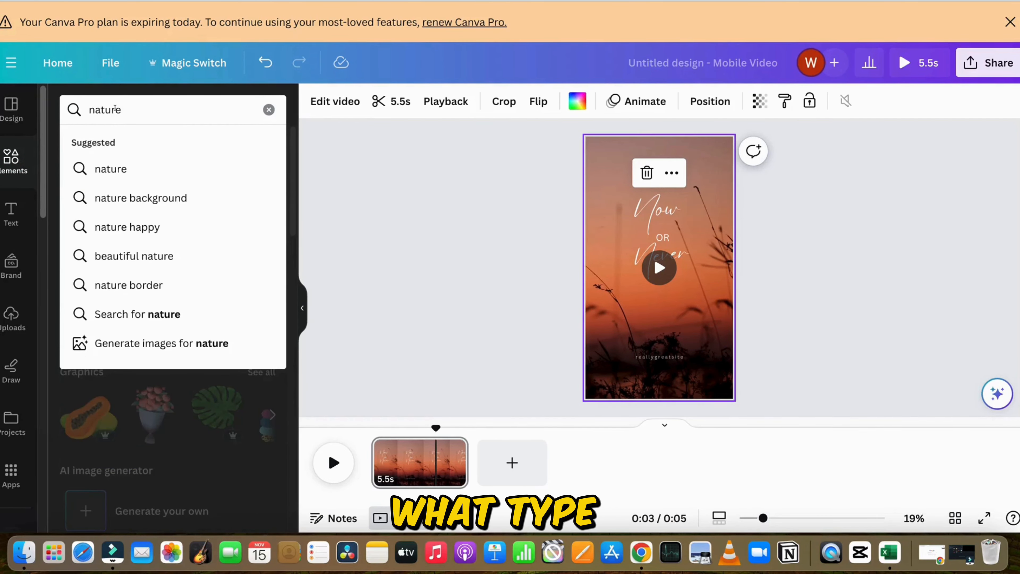
{"action": "type", "text": " video"}
{"action": "key", "text": "Return"}
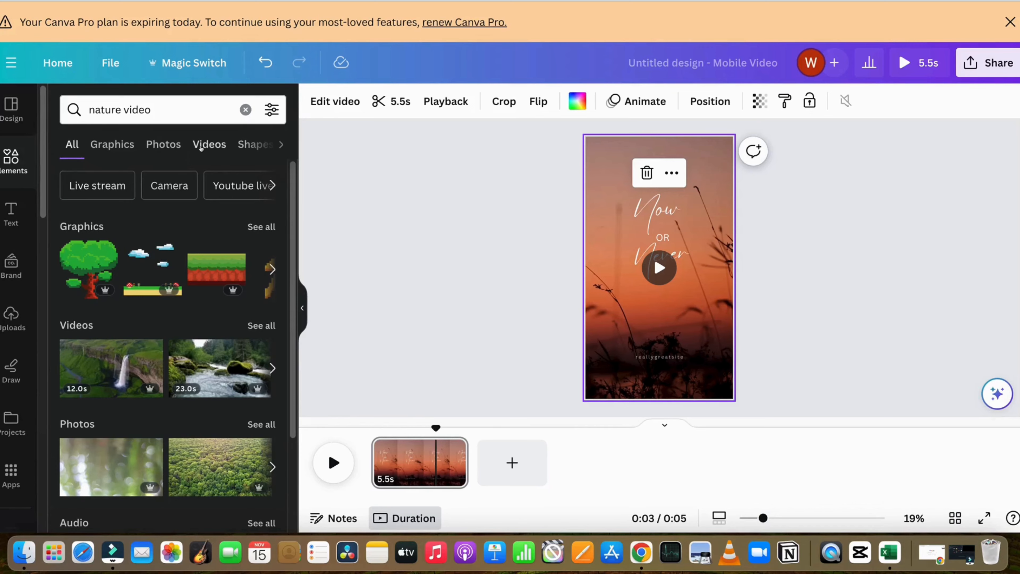
Step: Show only the video results and filter them to free clips
{"action": "left_click", "coordinate": [203, 144]}
{"action": "left_click", "coordinate": [271, 109]}
{"action": "scroll", "coordinate": [150, 337], "scroll_direction": "down", "scroll_amount": 3}
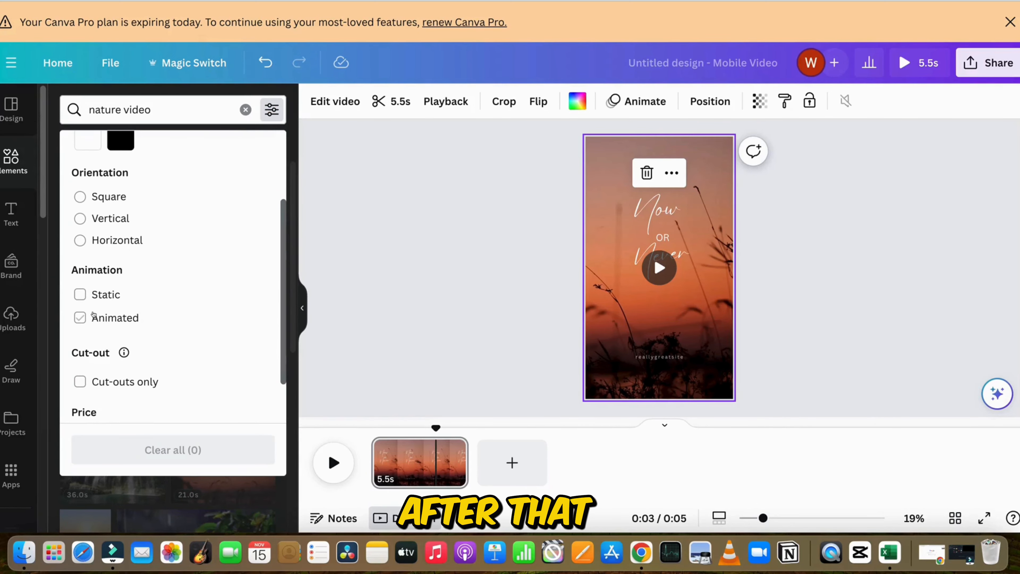
{"action": "scroll", "coordinate": [106, 217], "scroll_direction": "down", "scroll_amount": 2}
{"action": "left_click", "coordinate": [105, 376]}
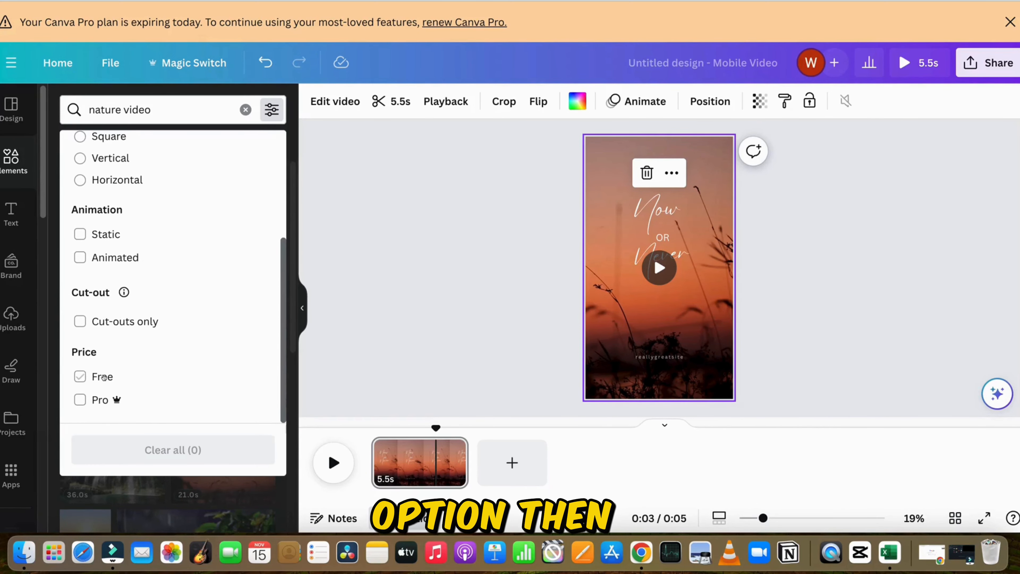
{"action": "left_click", "coordinate": [397, 256]}
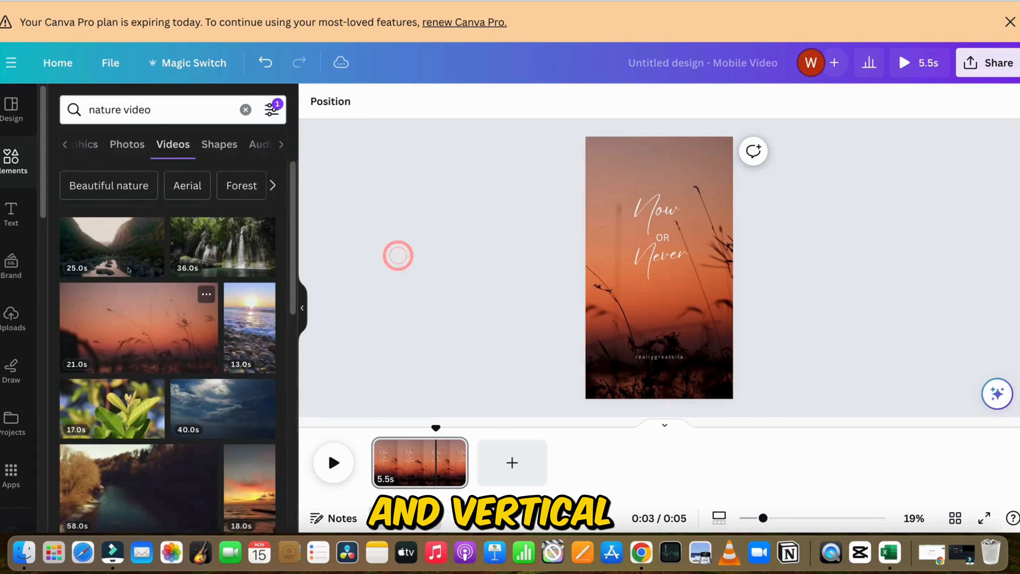
Step: Limit the results to vertical clips and make the wooden pier with ocean waves video the page background
{"action": "left_click", "coordinate": [271, 108]}
{"action": "left_click", "coordinate": [80, 326]}
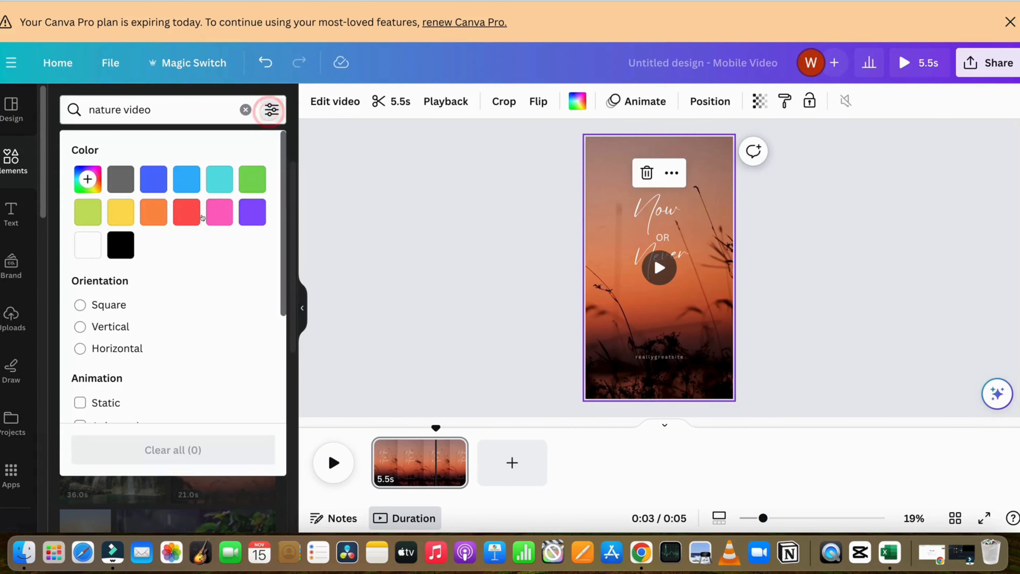
{"action": "scroll", "coordinate": [150, 339], "scroll_direction": "down", "scroll_amount": 3}
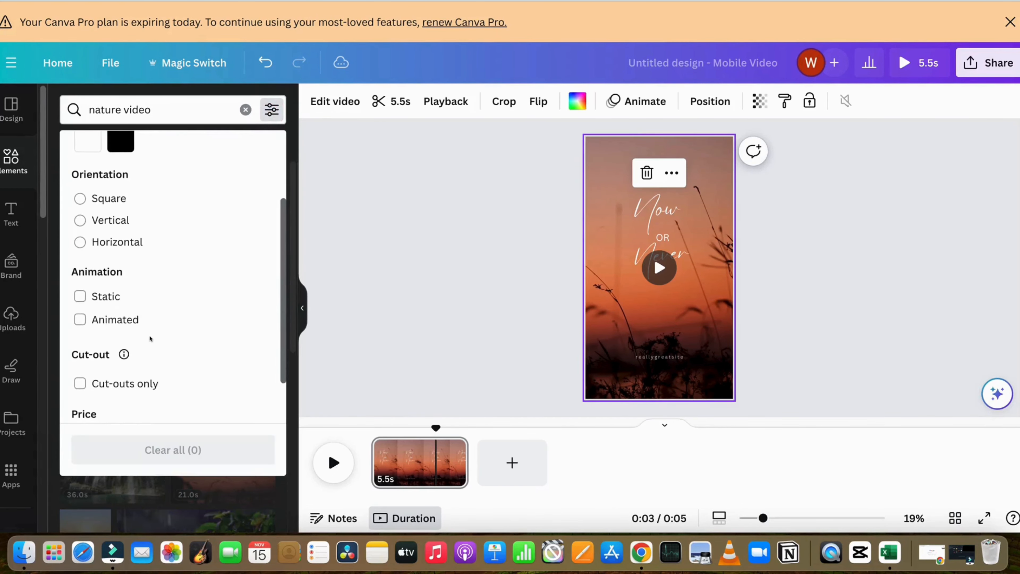
{"action": "left_click", "coordinate": [92, 315]}
{"action": "scroll", "coordinate": [95, 217], "scroll_direction": "down", "scroll_amount": 2}
{"action": "left_click", "coordinate": [80, 257]}
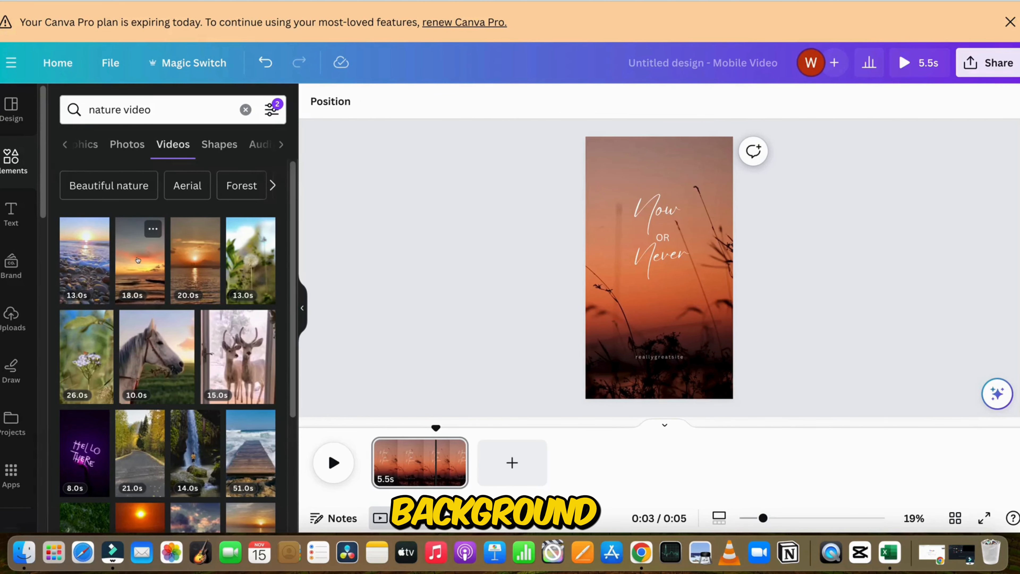
{"action": "scroll", "coordinate": [160, 321], "scroll_direction": "down", "scroll_amount": 3}
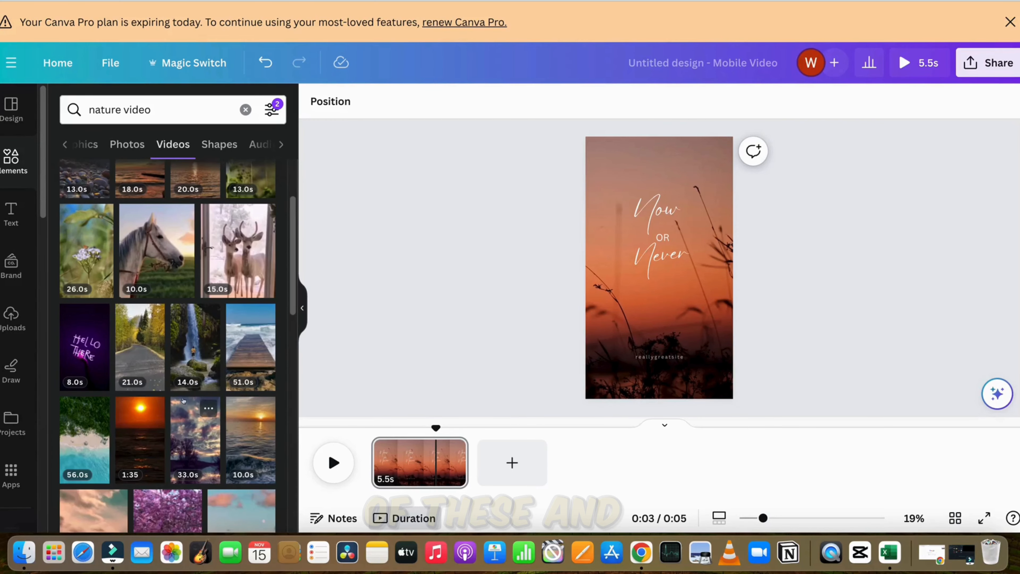
{"action": "left_click_drag", "start_coordinate": [251, 345], "coordinate": [671, 221]}
Step: Replace the template's quote text with "BOYS FACT", shrink it to about size 106 and place it near the top of the page
{"action": "type", "text": "BOYS"}
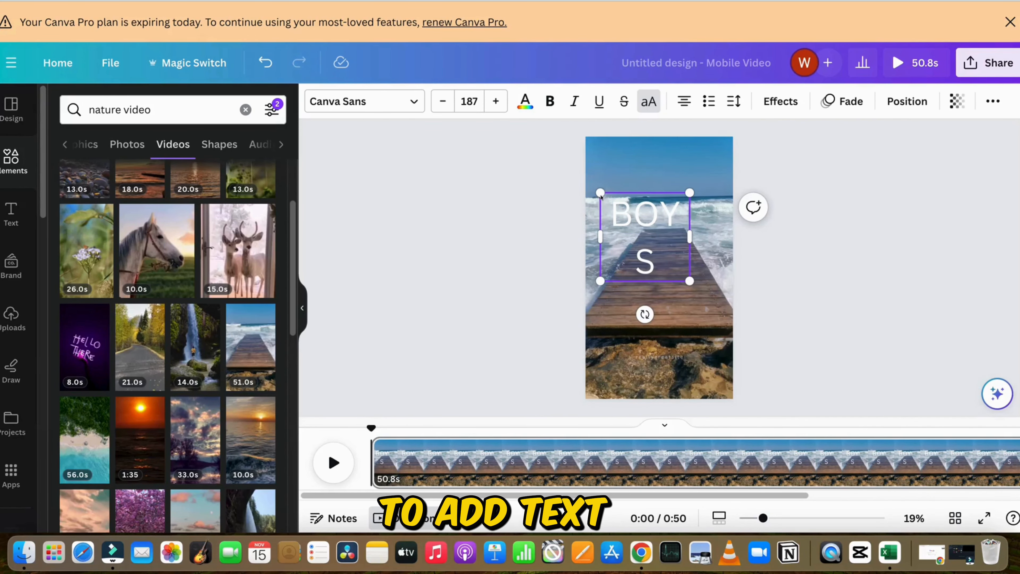
{"action": "left_click_drag", "start_coordinate": [600, 194], "coordinate": [634, 223]}
{"action": "left_click_drag", "start_coordinate": [695, 254], "coordinate": [676, 175]}
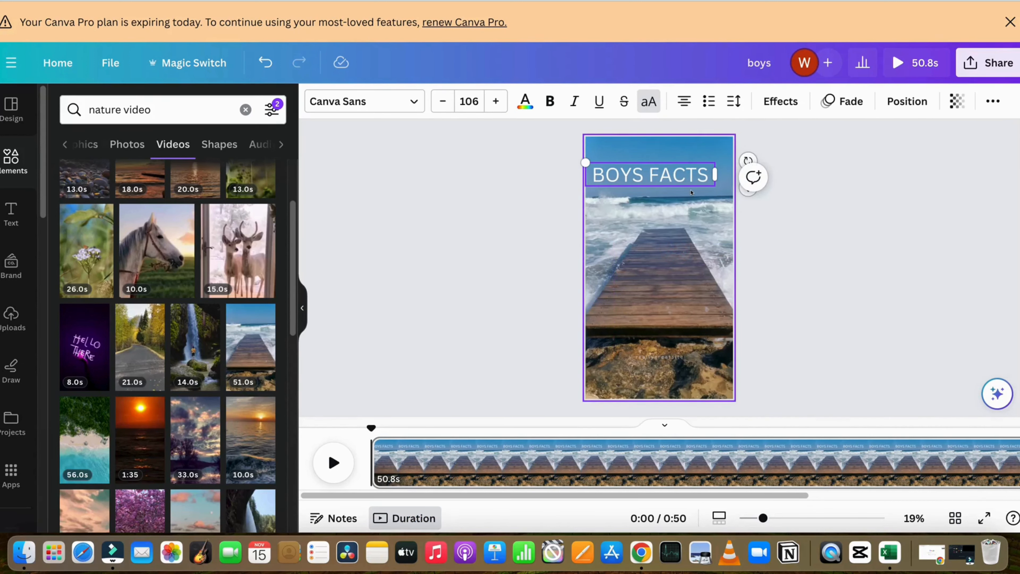
{"action": "left_click_drag", "start_coordinate": [646, 199], "coordinate": [660, 197]}
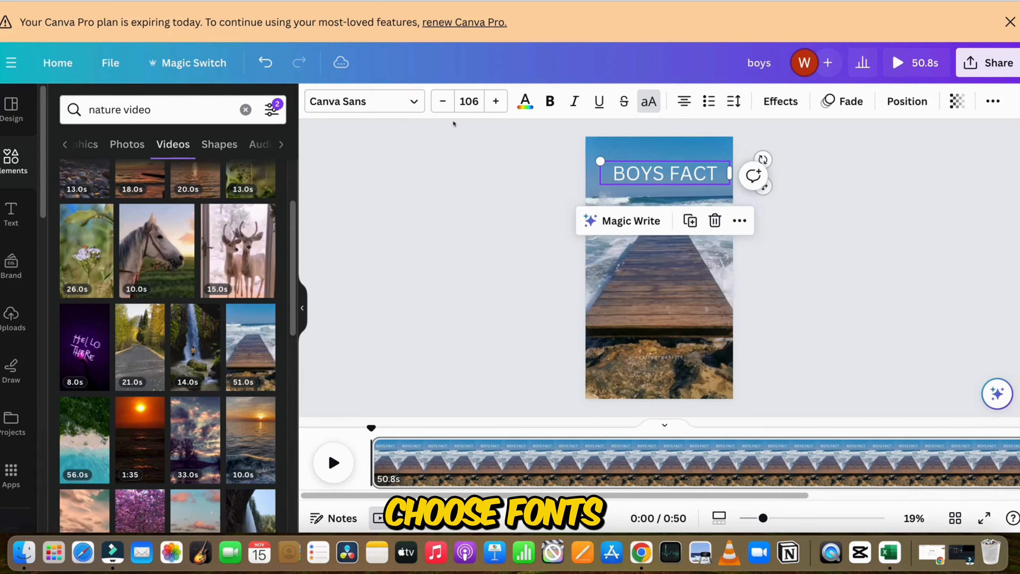
Step: Set the title in Racing Sans One with a white rounded background effect, enlarge it slightly and centre it
{"action": "left_click", "coordinate": [391, 98]}
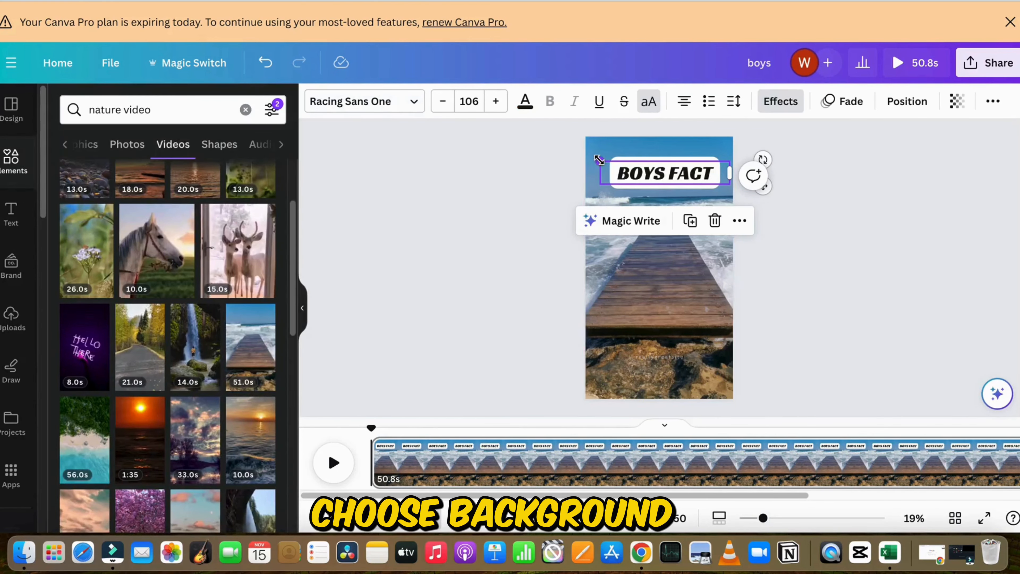
{"action": "left_click_drag", "start_coordinate": [600, 161], "coordinate": [586, 158]}
{"action": "left_click", "coordinate": [843, 221]}
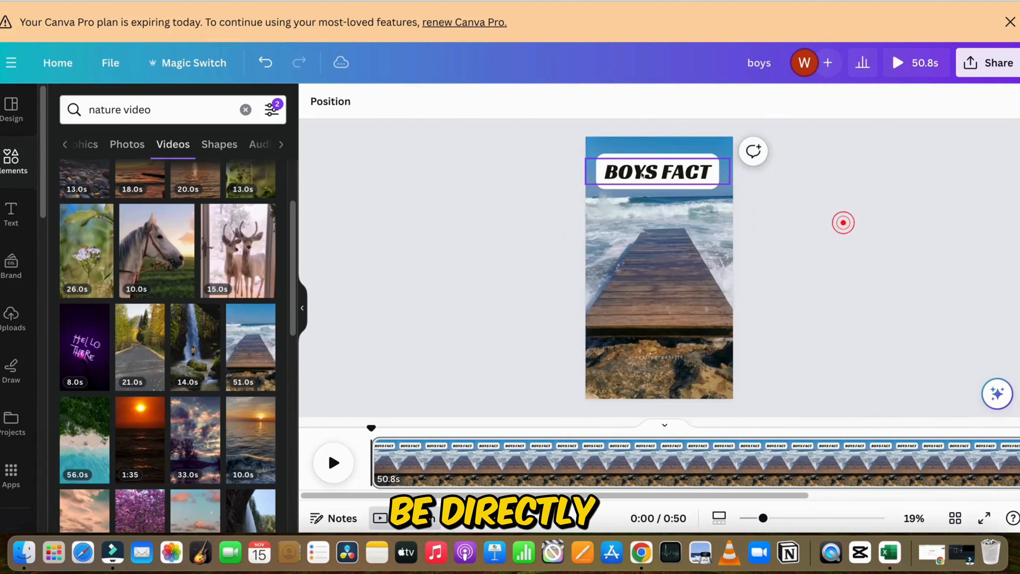
{"action": "left_click", "coordinate": [641, 179]}
{"action": "left_click", "coordinate": [824, 283]}
Step: Add a heading text box in the middle of the page and clear its placeholder text
{"action": "left_click", "coordinate": [11, 213]}
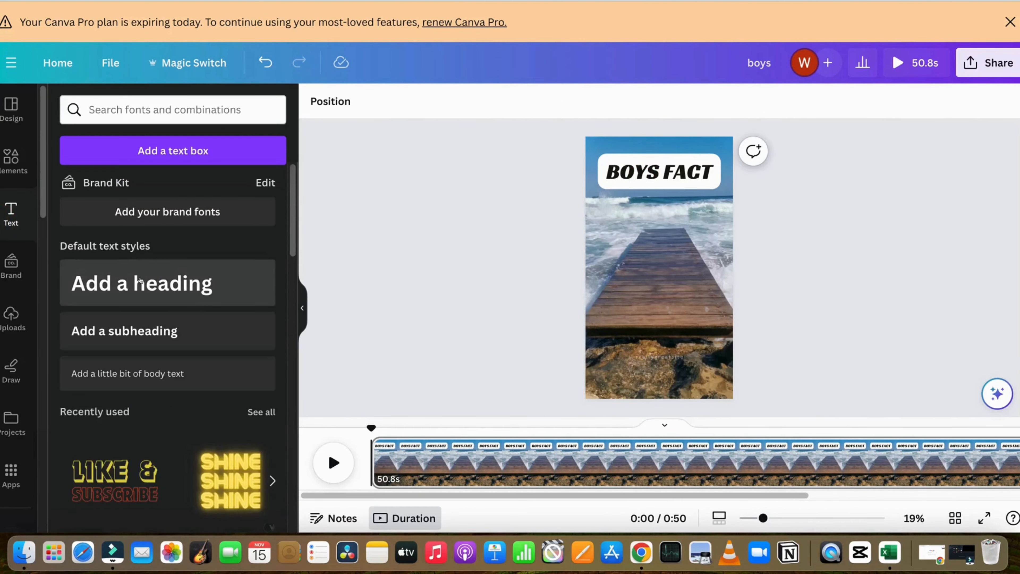
{"action": "left_click", "coordinate": [145, 283]}
{"action": "double_click", "coordinate": [711, 268]}
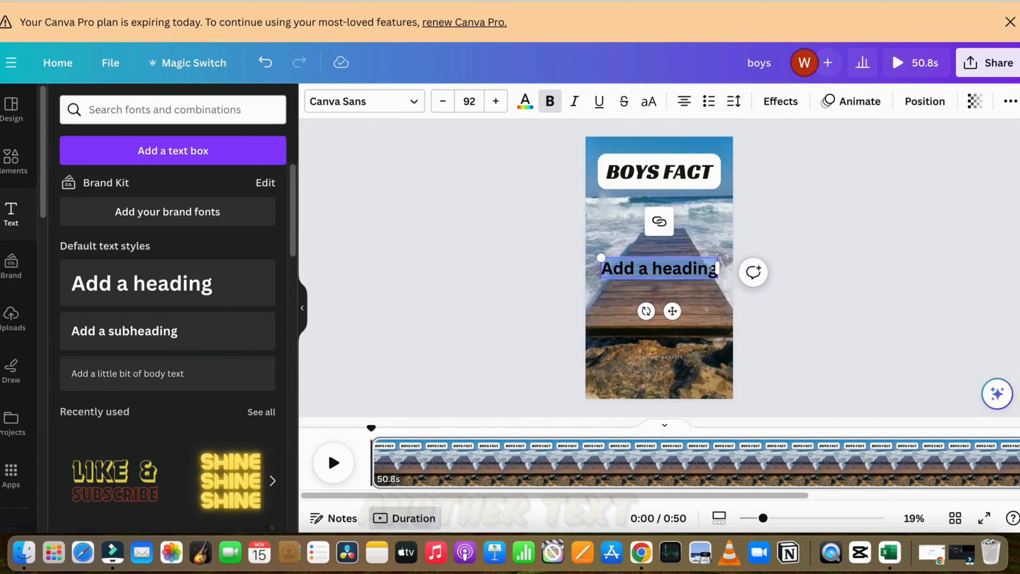
{"action": "key", "text": "BackSpace"}
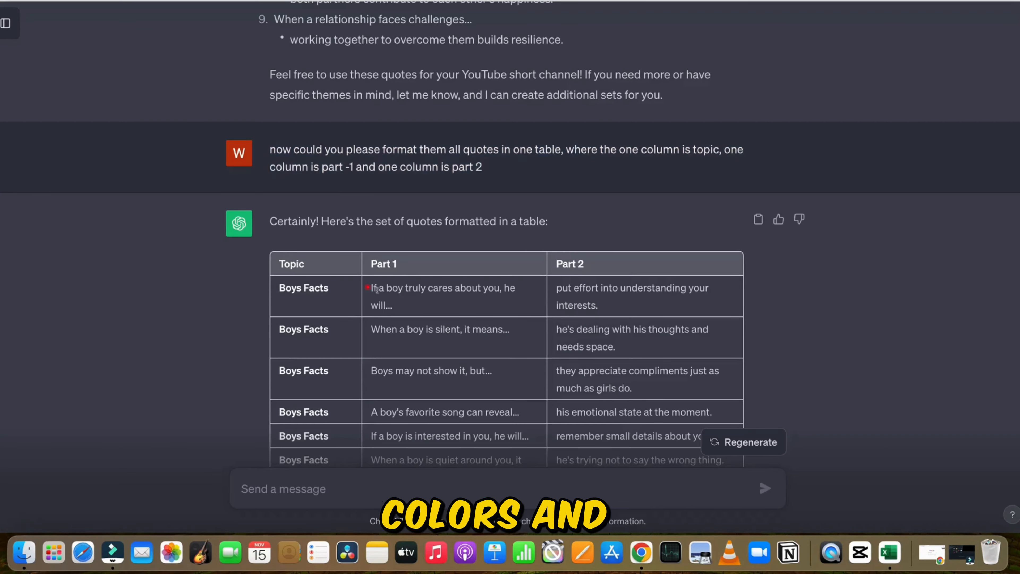
Step: Switch to ChatGPT, copy "If a boy truly cares about you, he will..." from the table and paste it into the text box below the title
{"action": "left_click_drag", "start_coordinate": [376, 289], "coordinate": [393, 306]}
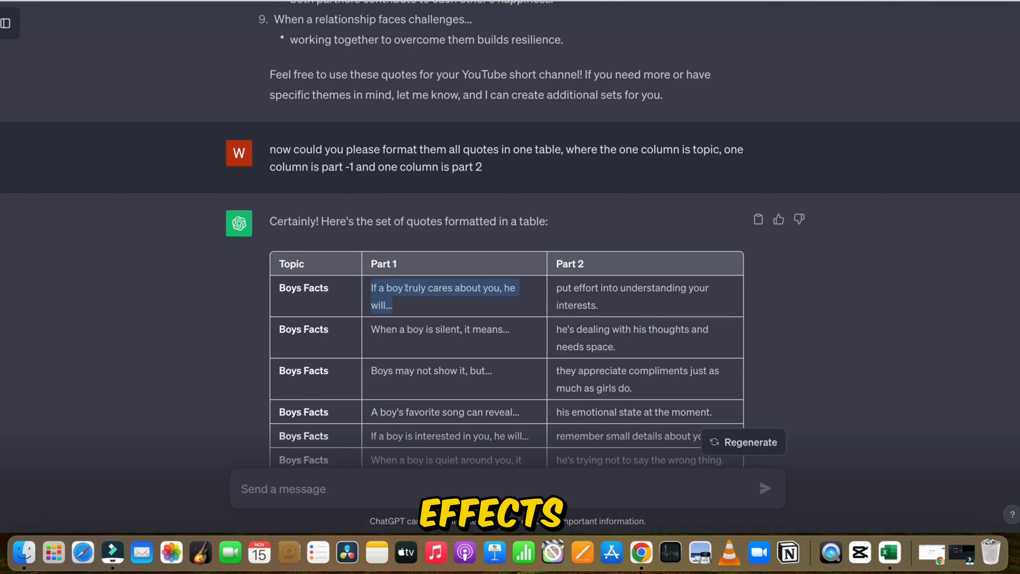
{"action": "right_click", "coordinate": [405, 290]}
{"action": "left_click", "coordinate": [433, 322]}
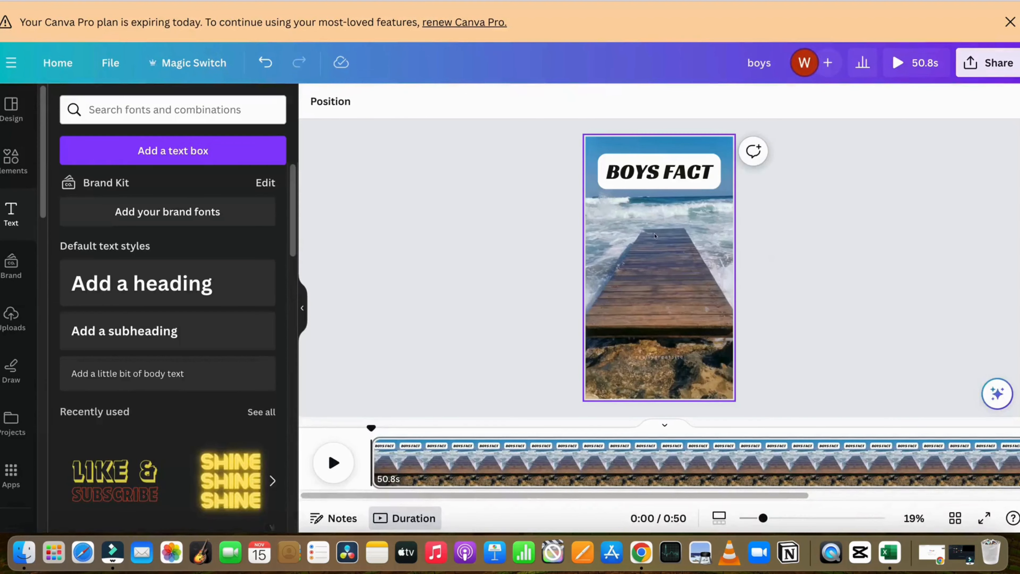
{"action": "left_click", "coordinate": [620, 238]}
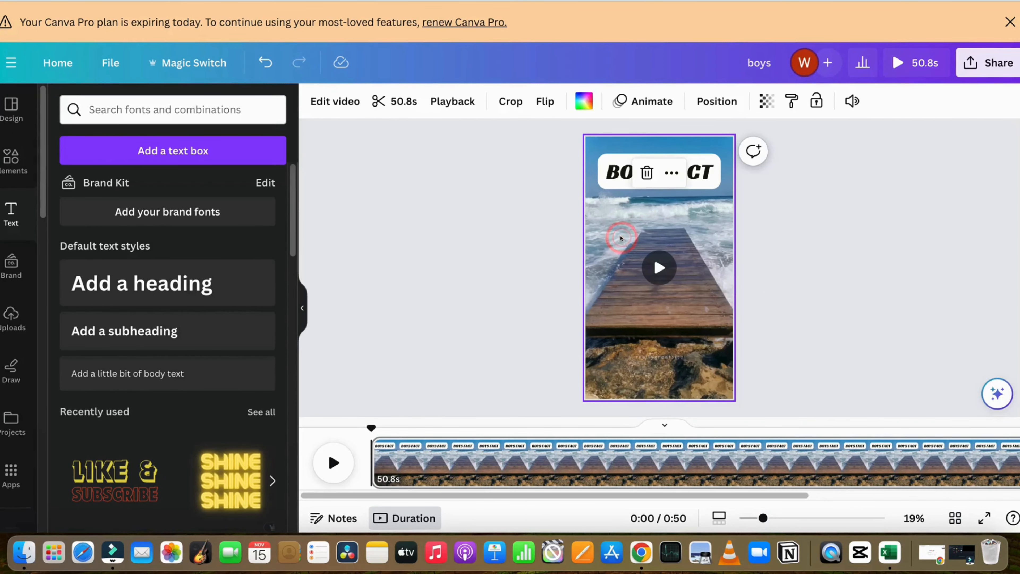
{"action": "left_click", "coordinate": [620, 237]}
{"action": "left_click", "coordinate": [702, 290]}
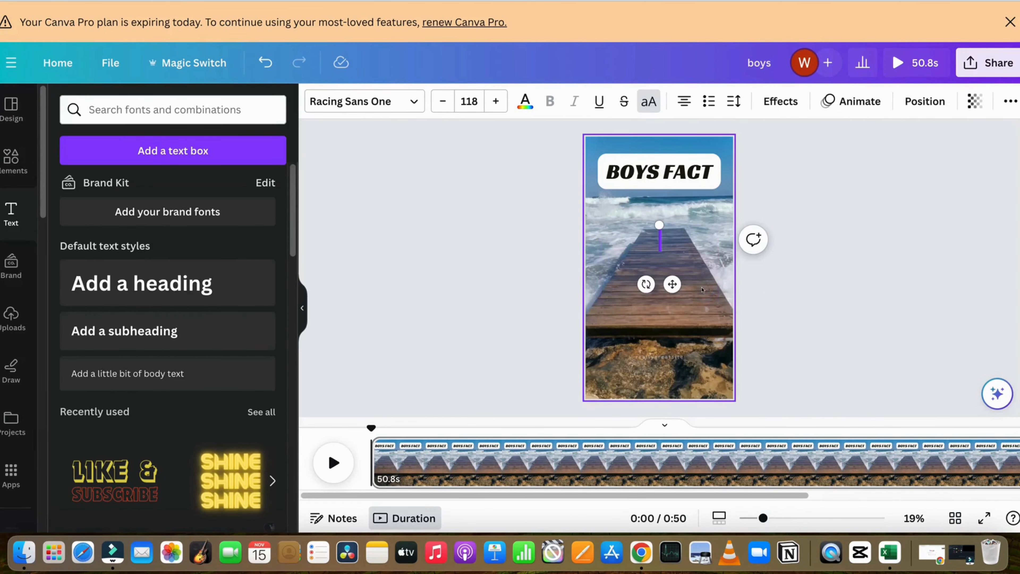
{"action": "key", "text": "super+v"}
Step: Format the pasted quote in the Inlander font at size 97.3 with an Outline effect and position it below the title
{"action": "left_click_drag", "start_coordinate": [733, 225], "coordinate": [684, 253]}
{"action": "left_click", "coordinate": [346, 101]}
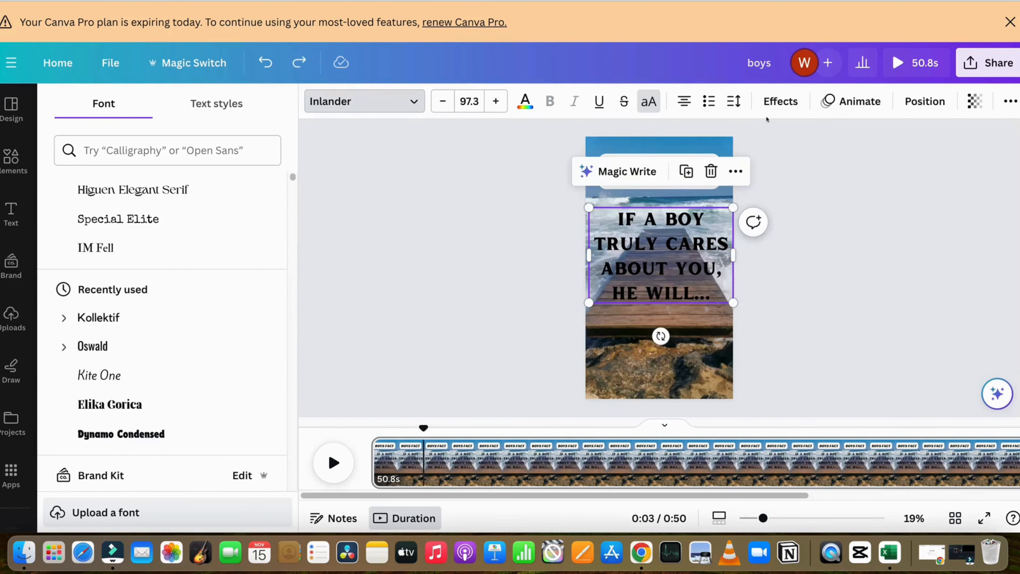
{"action": "left_click", "coordinate": [775, 101]}
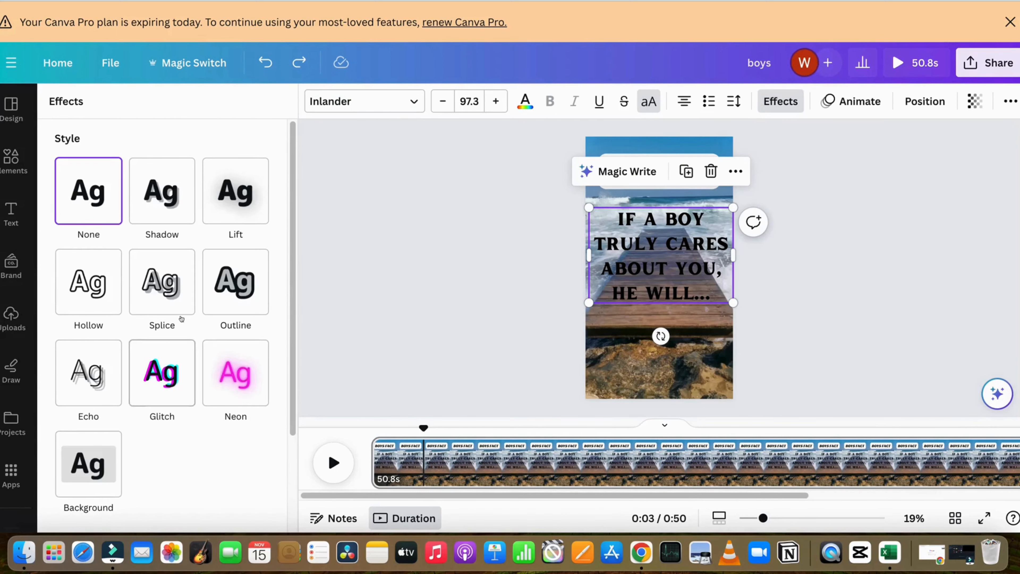
{"action": "left_click", "coordinate": [231, 294]}
{"action": "left_click", "coordinate": [257, 395]}
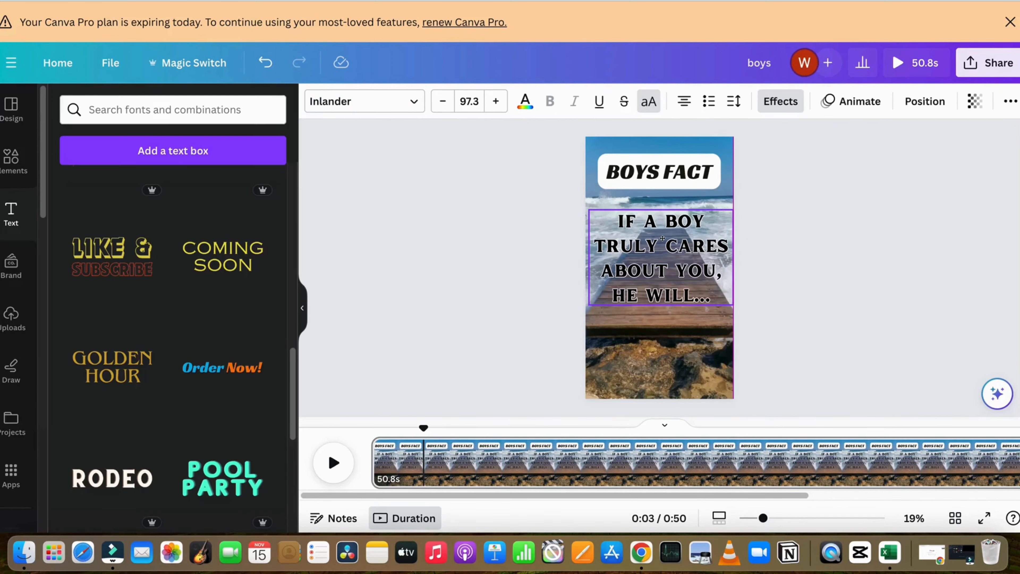
{"action": "left_click", "coordinate": [662, 239]}
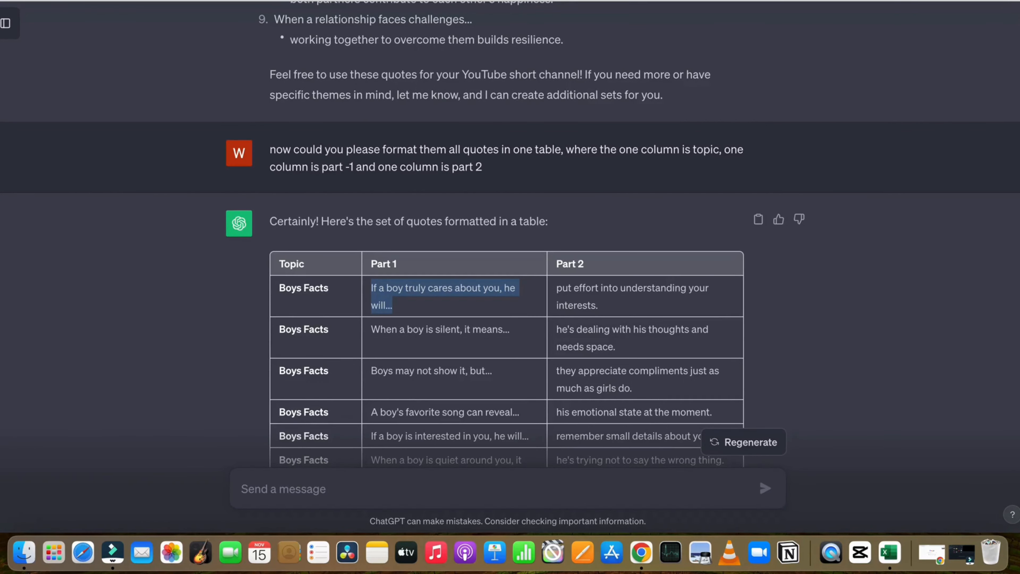
Step: Copy "put effort into understanding your interests." from the first row of the Part 2 column in the ChatGPT table
{"action": "left_click_drag", "start_coordinate": [557, 287], "coordinate": [599, 306]}
{"action": "right_click", "coordinate": [570, 284]}
{"action": "left_click", "coordinate": [593, 320]}
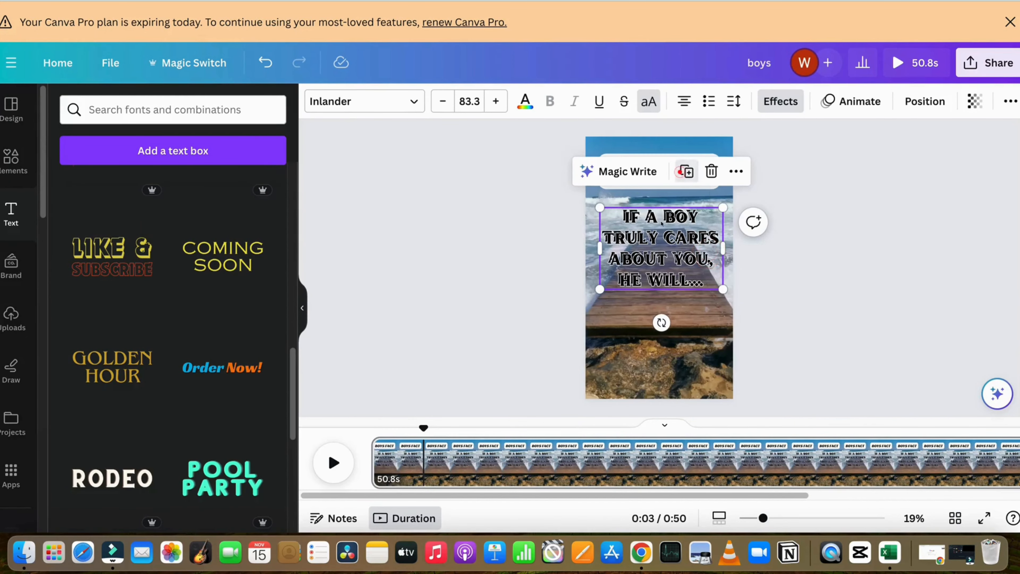
Step: Duplicate the quote text box, move the copy lower and replace its text with "put effort into understanding your interests."
{"action": "left_click", "coordinate": [685, 169]}
{"action": "double_click", "coordinate": [695, 352]}
{"action": "key", "text": "Escape"}
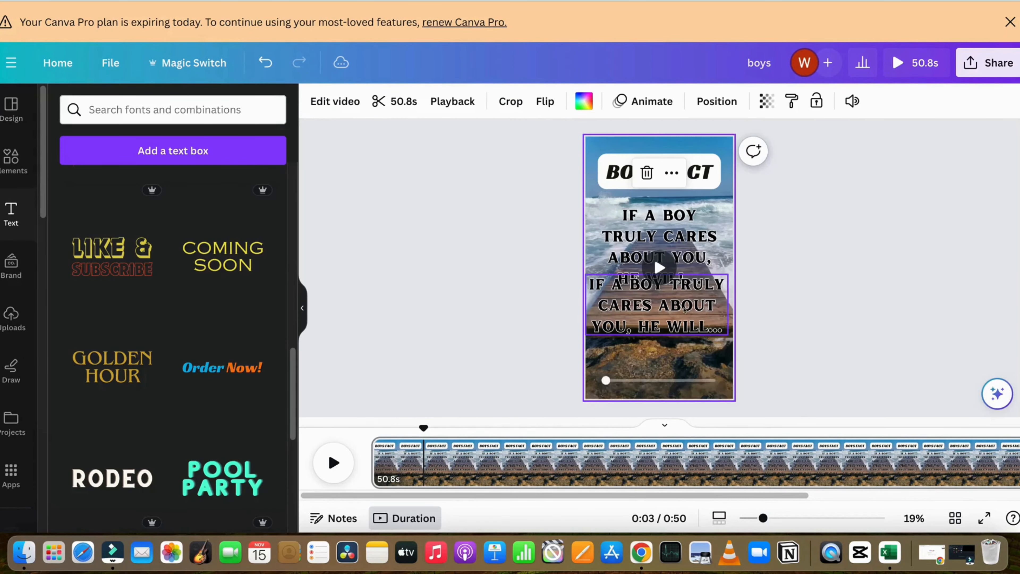
{"action": "left_click", "coordinate": [656, 234]}
{"action": "left_click_drag", "start_coordinate": [656, 234], "coordinate": [658, 321]}
{"action": "key", "text": "super+v"}
{"action": "left_click", "coordinate": [850, 308]}
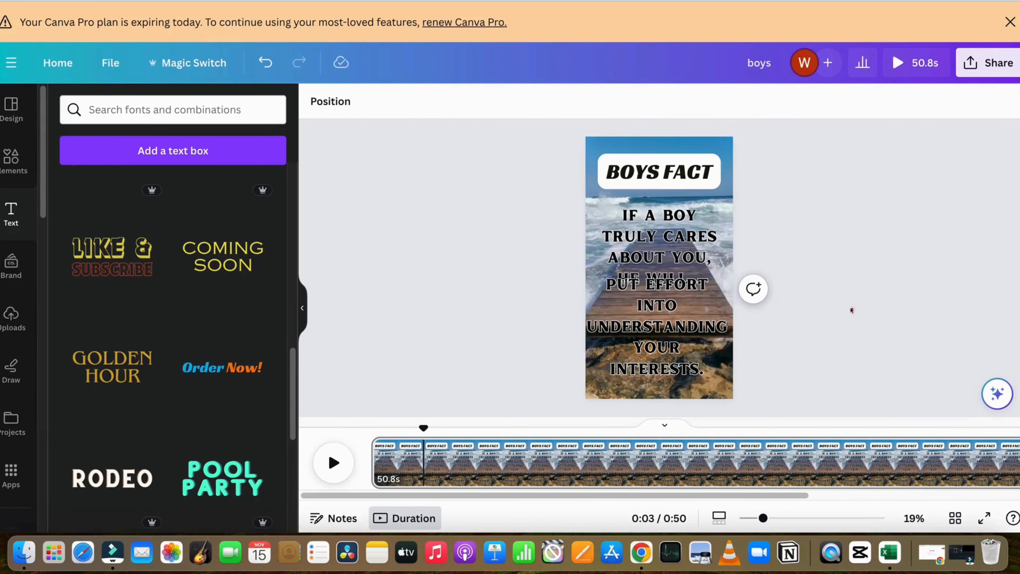
Step: Open the animation options for the "BOYS FACT" title
{"action": "left_click", "coordinate": [658, 172]}
{"action": "left_click", "coordinate": [842, 102]}
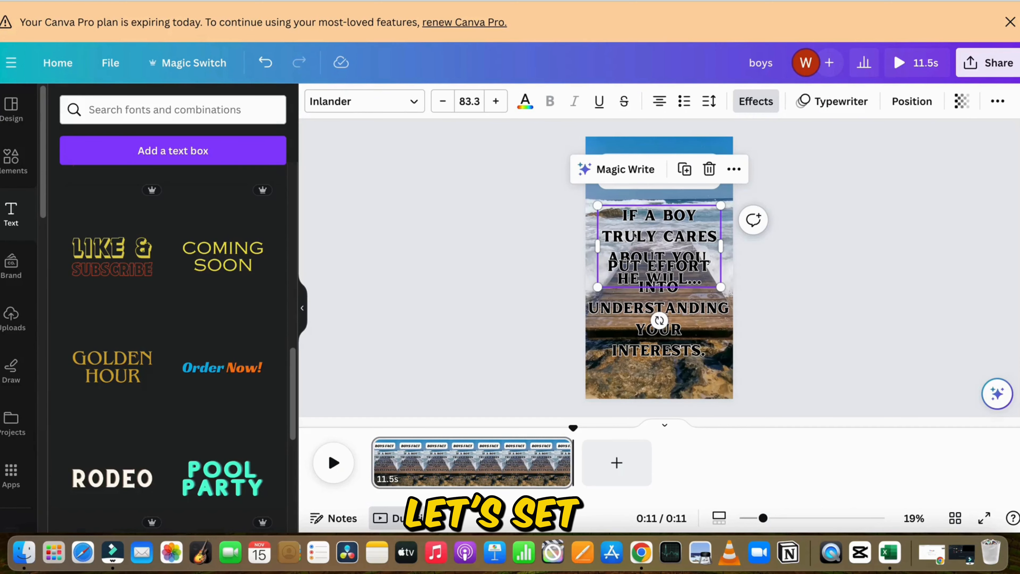
Step: Show the timing of the first quote text and shorten its display so it ends at about 9 s
{"action": "right_click", "coordinate": [651, 264]}
{"action": "left_click", "coordinate": [685, 352]}
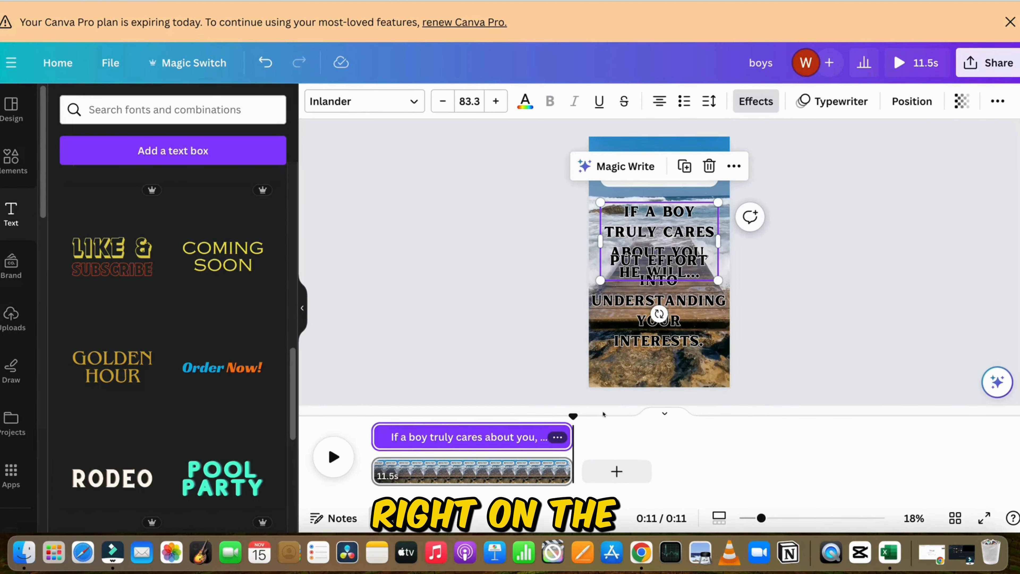
{"action": "left_click_drag", "start_coordinate": [567, 408], "coordinate": [405, 420]}
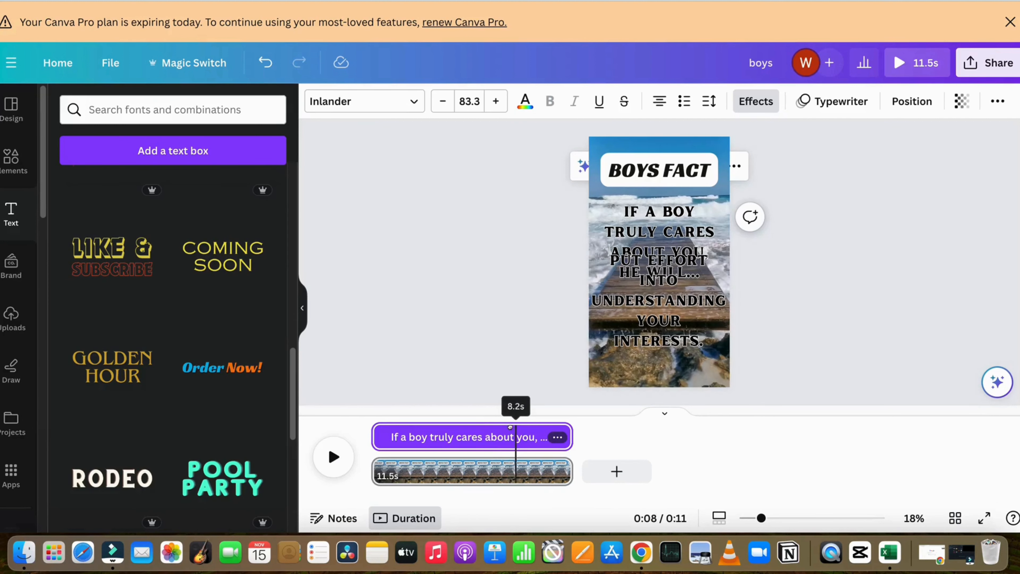
{"action": "left_click_drag", "start_coordinate": [574, 437], "coordinate": [532, 413]}
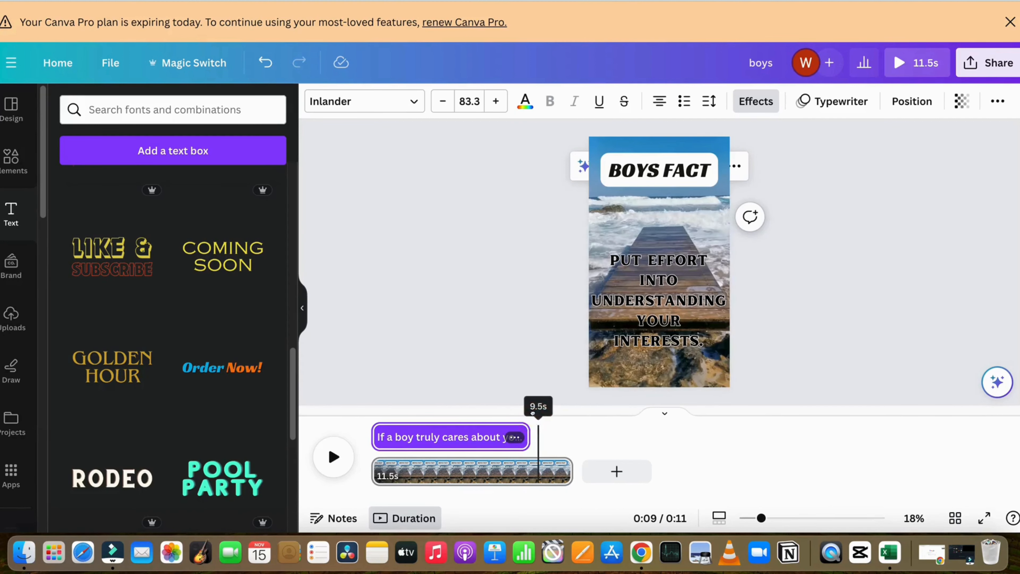
Step: Make the "put effort into understanding your interests." text start just after the first quote ends and move it up over the first quote
{"action": "right_click", "coordinate": [648, 307]}
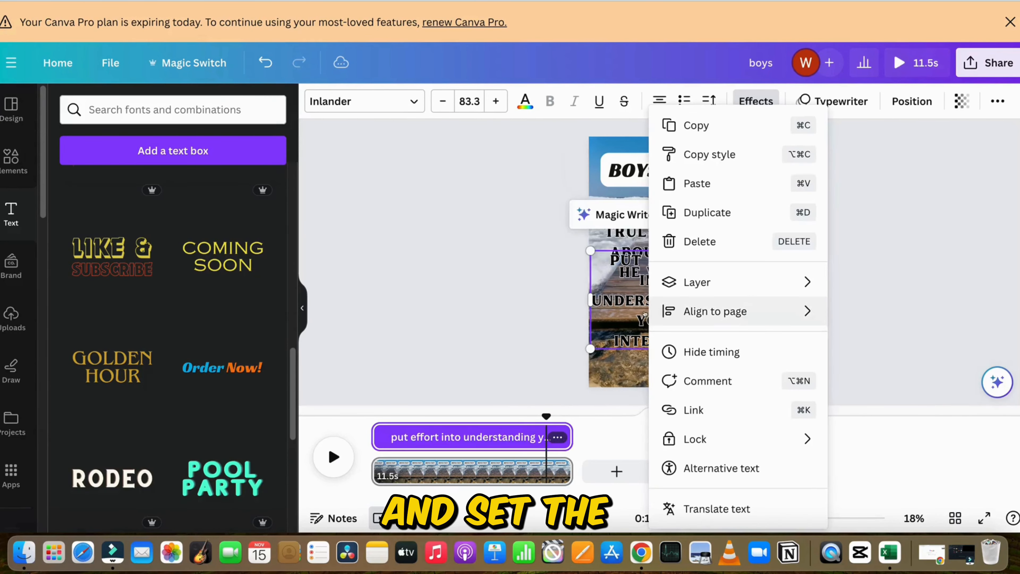
{"action": "left_click_drag", "start_coordinate": [377, 434], "coordinate": [546, 429]}
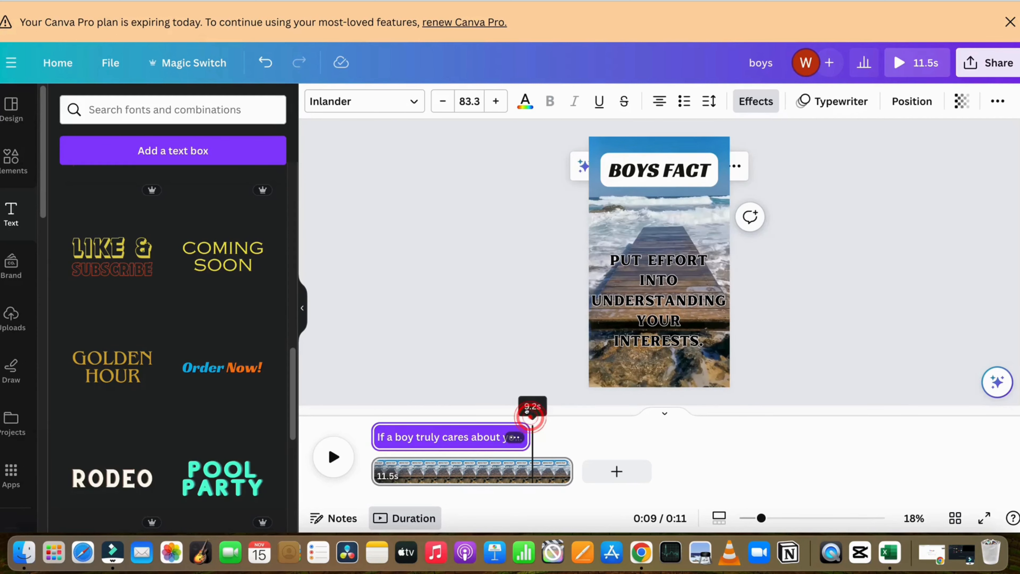
{"action": "left_click_drag", "start_coordinate": [644, 294], "coordinate": [644, 261]}
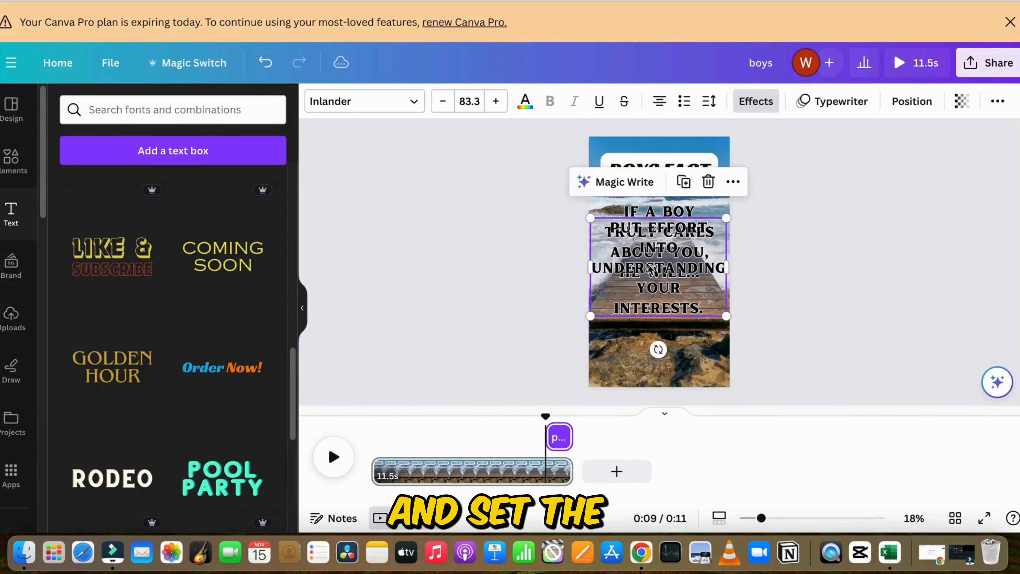
{"action": "left_click_drag", "start_coordinate": [540, 416], "coordinate": [360, 425]}
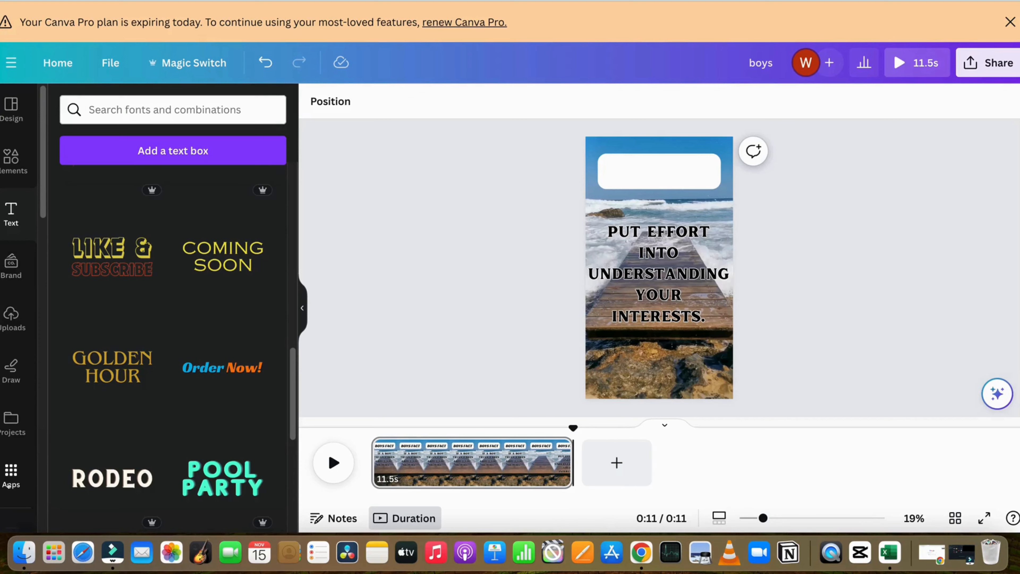
Step: Find the Bulk create app and open its table for entering data manually
{"action": "left_click", "coordinate": [11, 474]}
{"action": "type", "text": "b"}
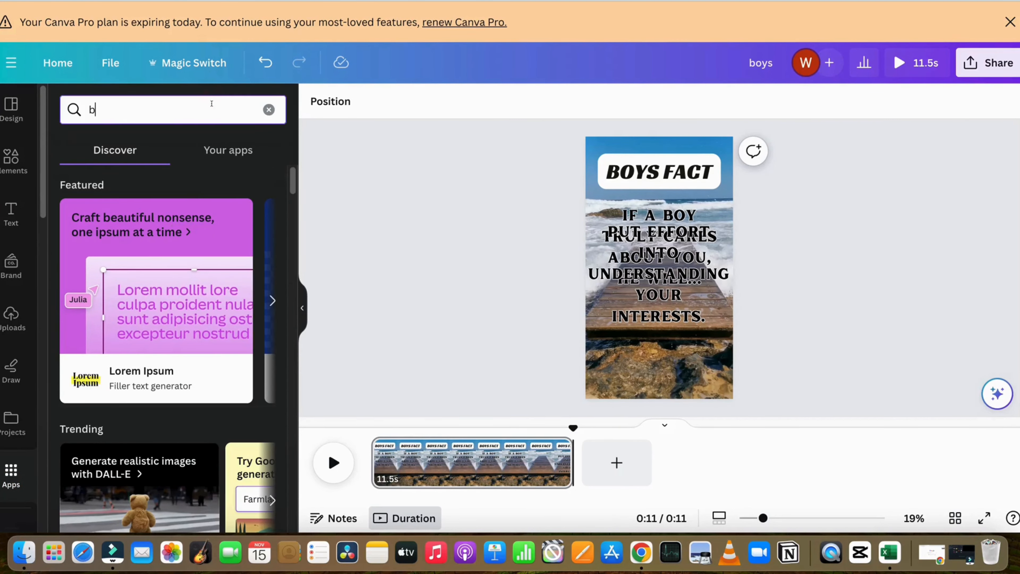
{"action": "type", "text": "ulk"}
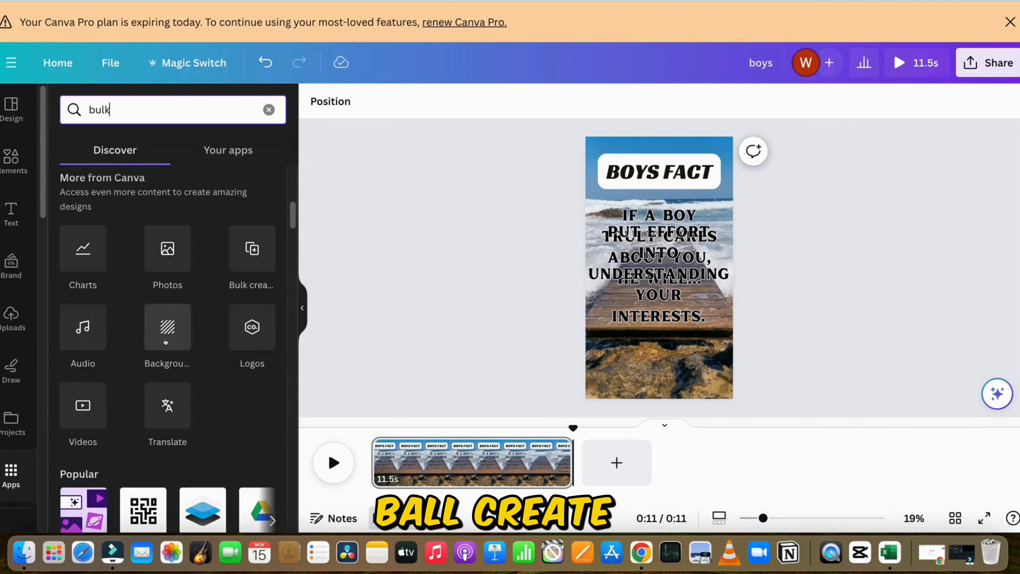
{"action": "left_click", "coordinate": [252, 247]}
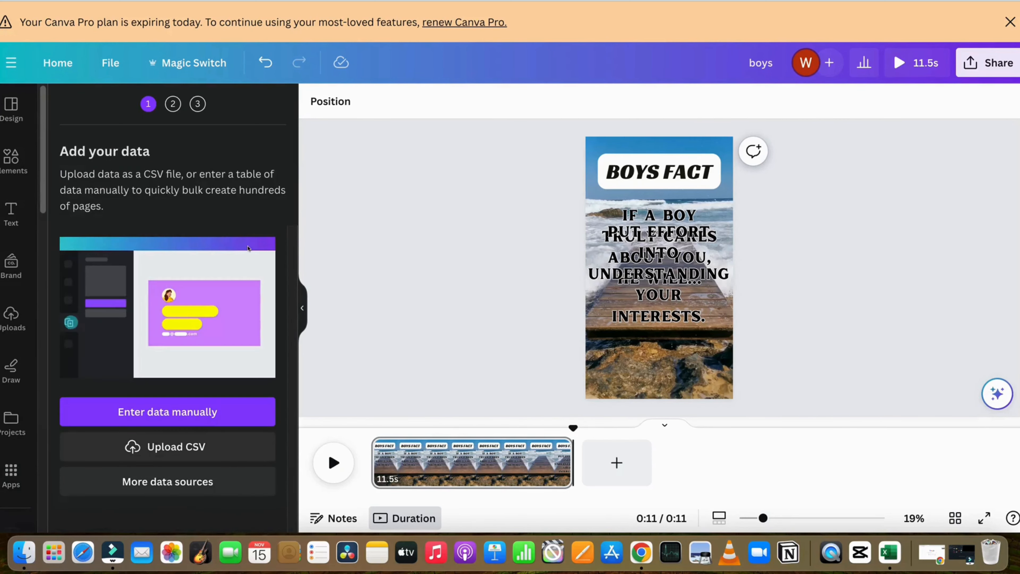
{"action": "left_click", "coordinate": [198, 412]}
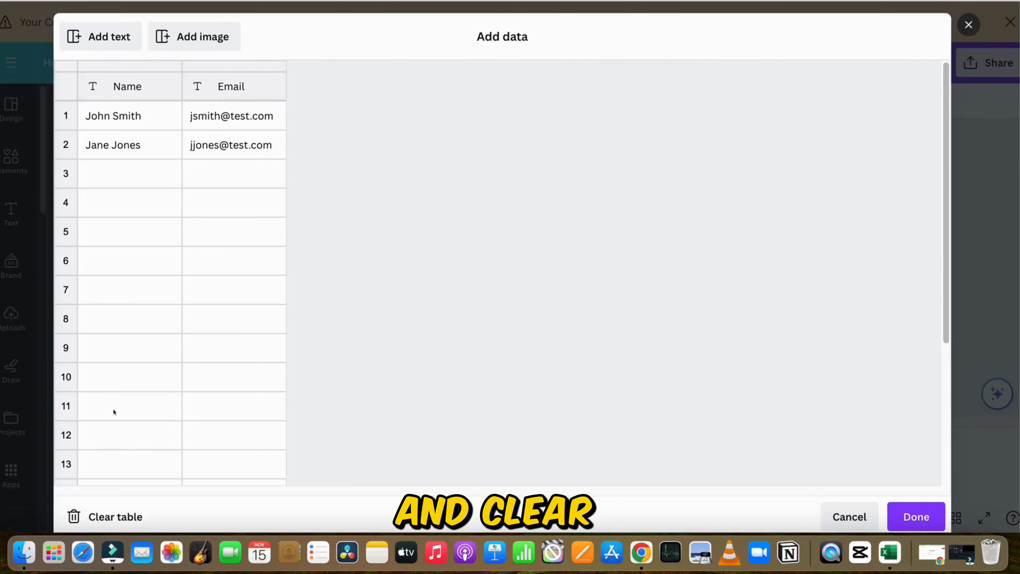
Step: Clear the sample data table and set up three text columns named topic, part 1 and part 2
{"action": "left_click", "coordinate": [113, 506]}
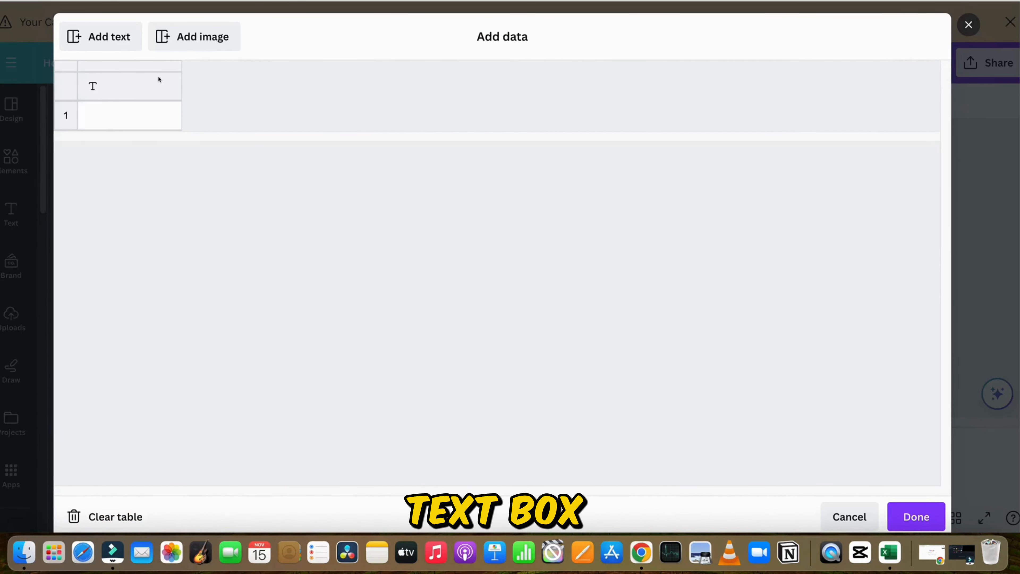
{"action": "left_click", "coordinate": [100, 37]}
{"action": "left_click", "coordinate": [100, 37]}
{"action": "left_click", "coordinate": [139, 65]}
{"action": "type", "text": "t 2"}
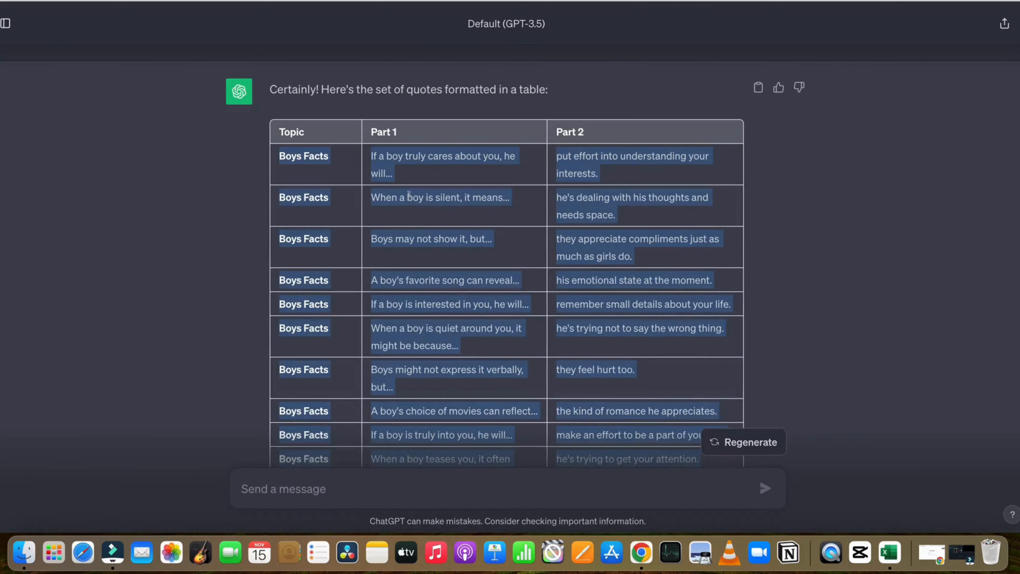
Step: Copy the selected quote rows from the ChatGPT table and paste them into Canva's bulk data table, starting at the first topic cell
{"action": "right_click", "coordinate": [409, 195]}
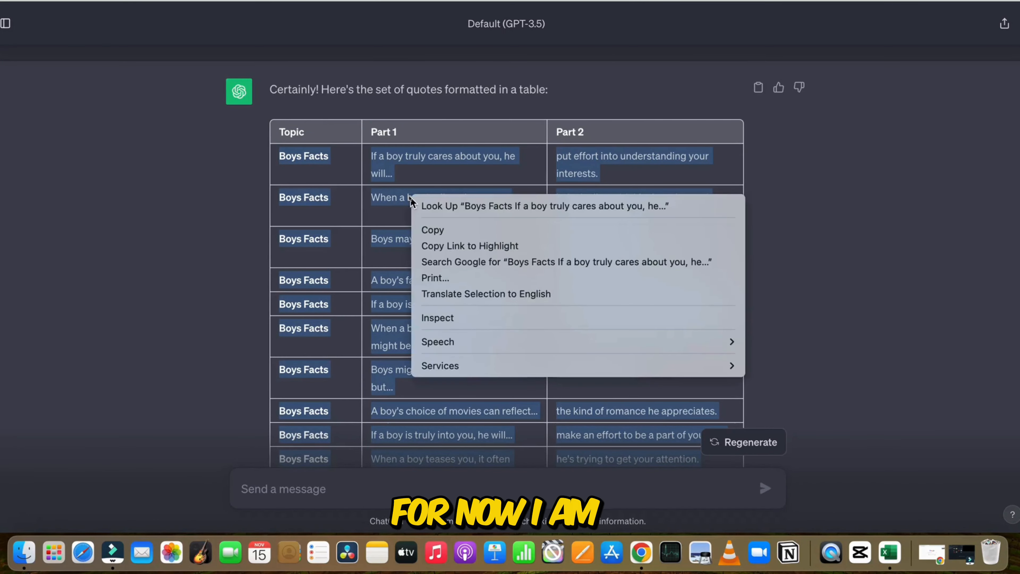
{"action": "left_click", "coordinate": [440, 229]}
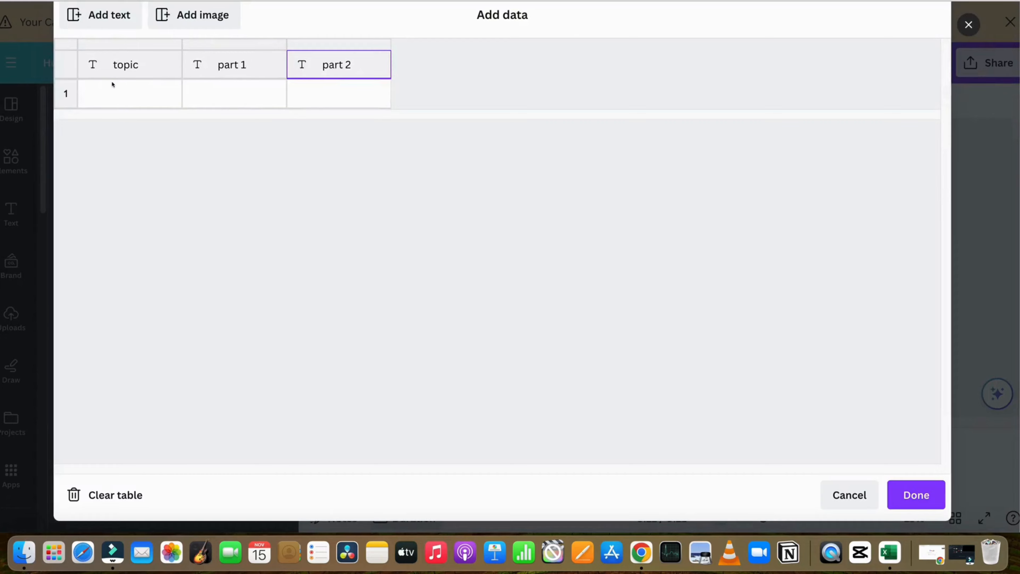
{"action": "left_click", "coordinate": [112, 85]}
{"action": "right_click", "coordinate": [112, 84]}
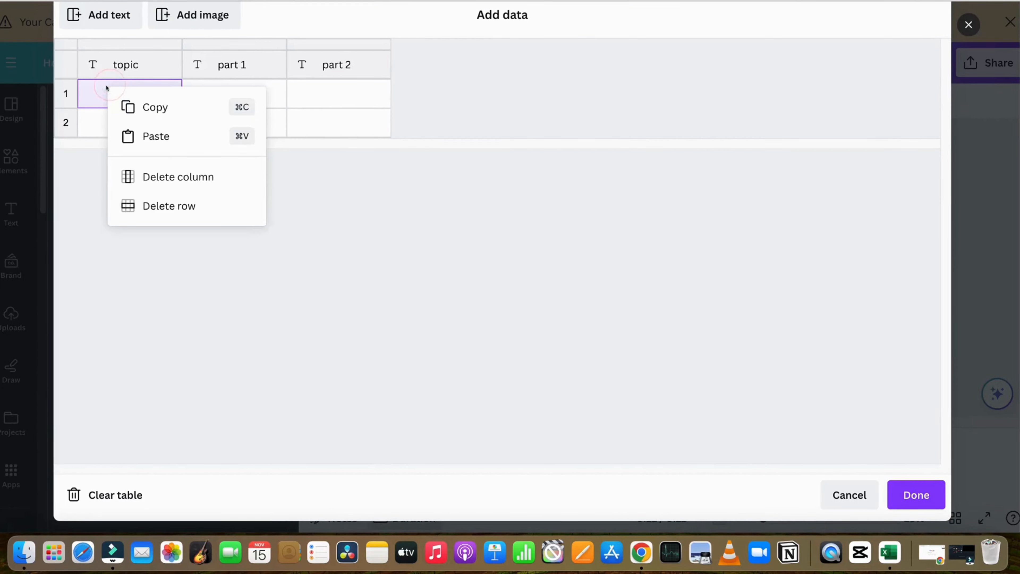
{"action": "left_click", "coordinate": [135, 132]}
{"action": "scroll", "coordinate": [249, 241], "scroll_direction": "down", "scroll_amount": 5}
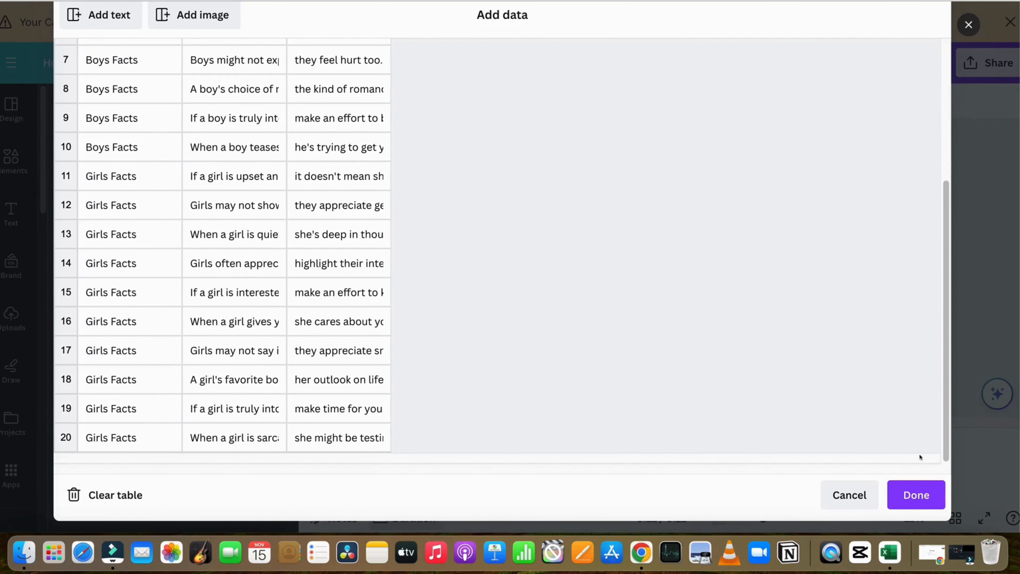
{"action": "left_click", "coordinate": [924, 493]}
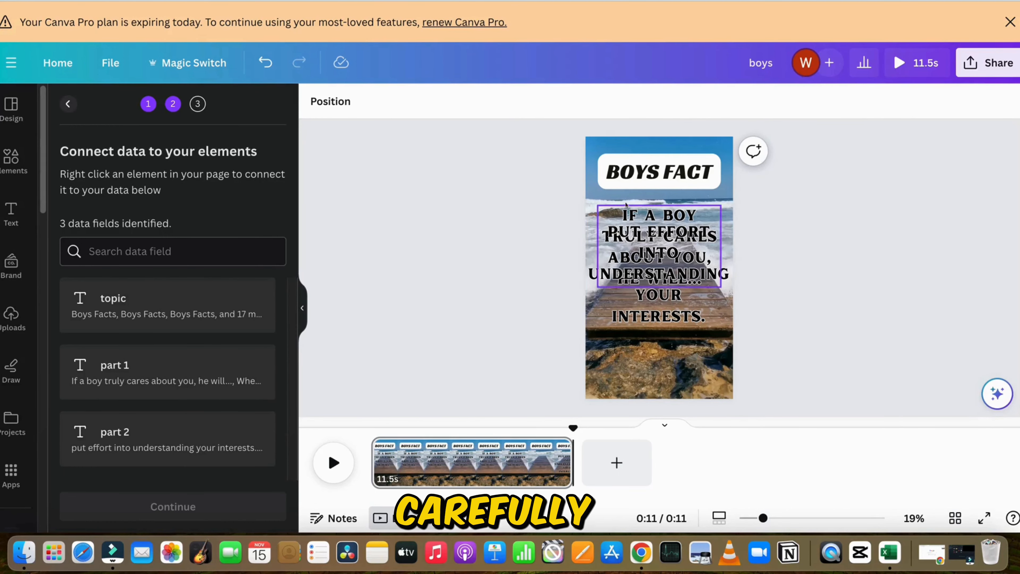
Step: Connect the "BOYS FACT" title to the topic data field
{"action": "right_click", "coordinate": [660, 176]}
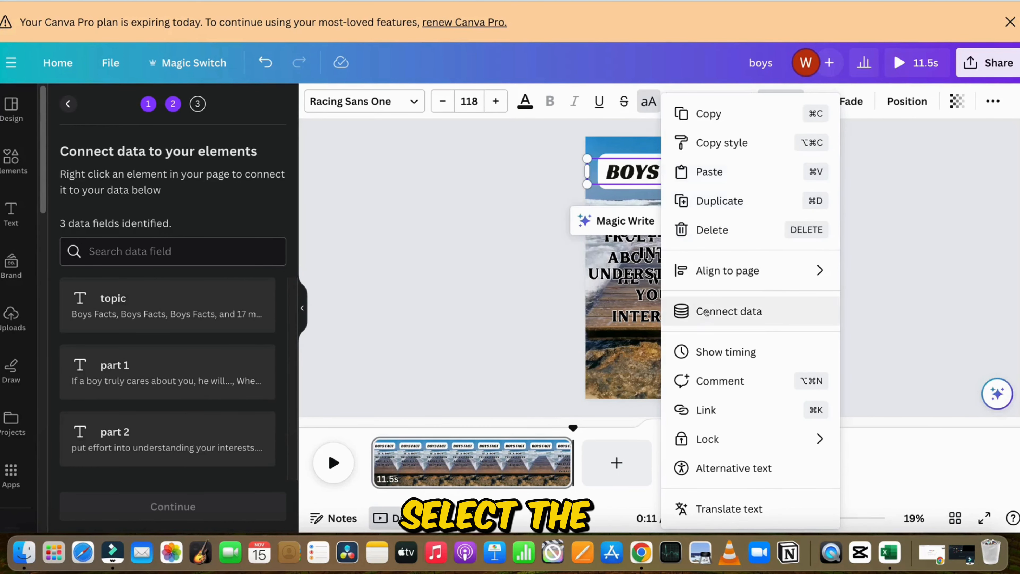
{"action": "left_click", "coordinate": [748, 311]}
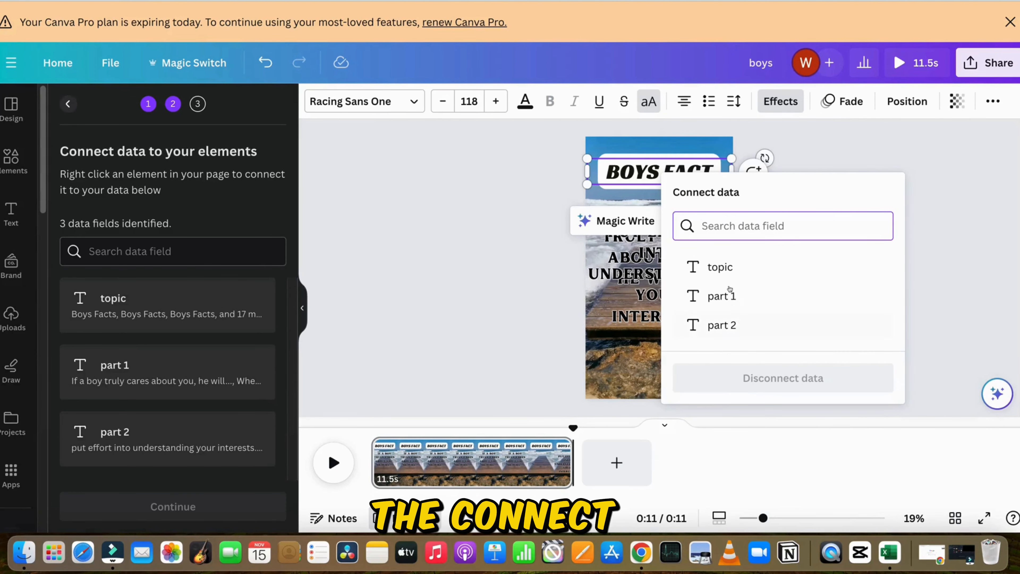
{"action": "left_click", "coordinate": [711, 268]}
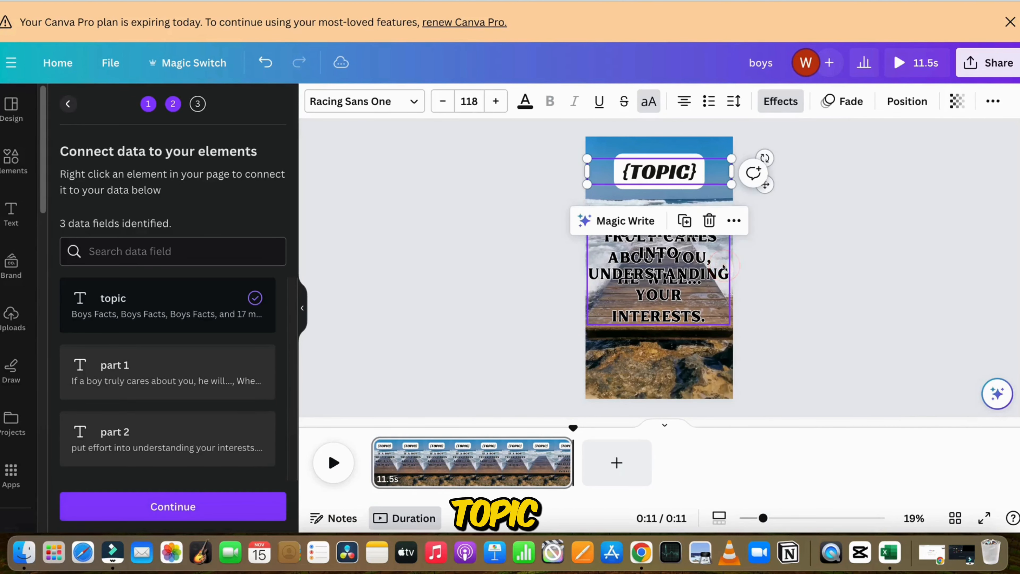
Step: Connect the first quote text to the part 1 data field and the second quote text to part 2
{"action": "left_click", "coordinate": [655, 259]}
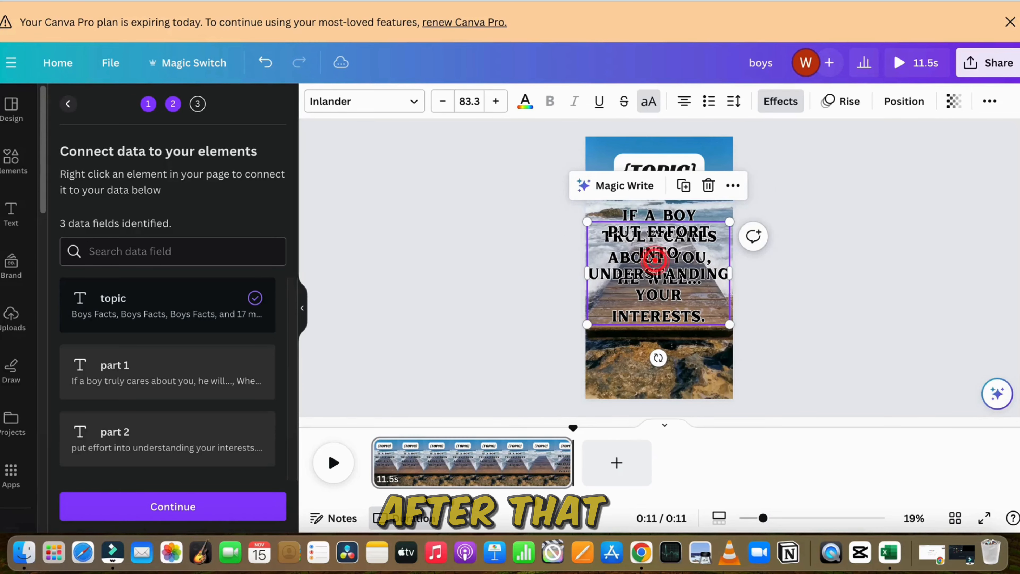
{"action": "right_click", "coordinate": [652, 215]}
{"action": "left_click", "coordinate": [733, 310]}
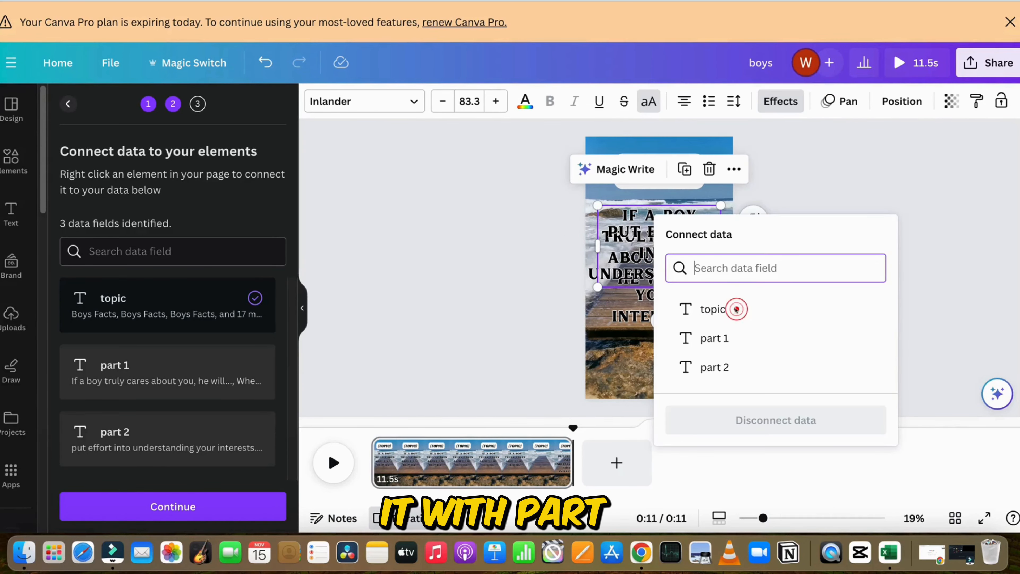
{"action": "left_click", "coordinate": [724, 336]}
{"action": "right_click", "coordinate": [642, 281]}
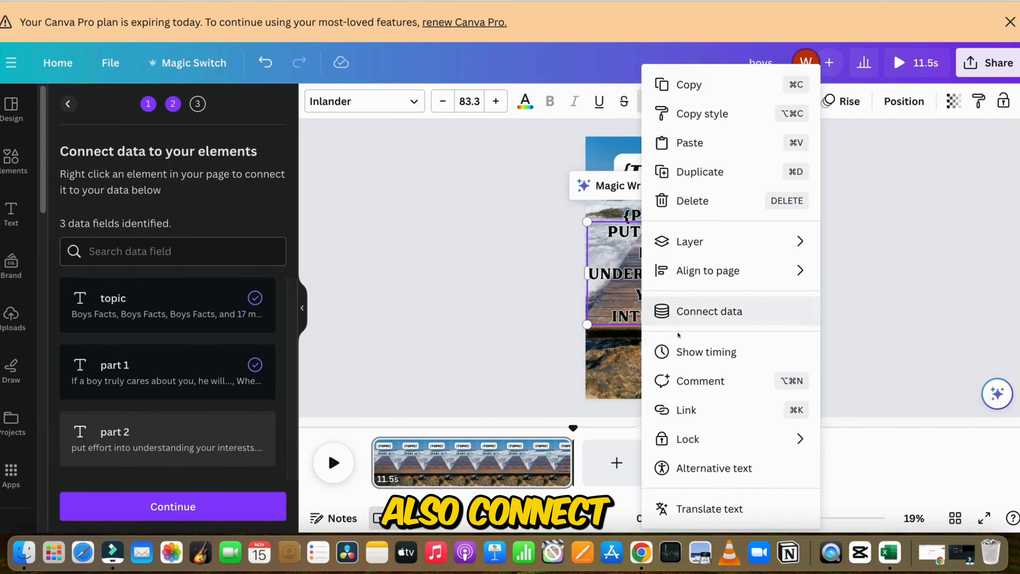
{"action": "left_click", "coordinate": [699, 313]}
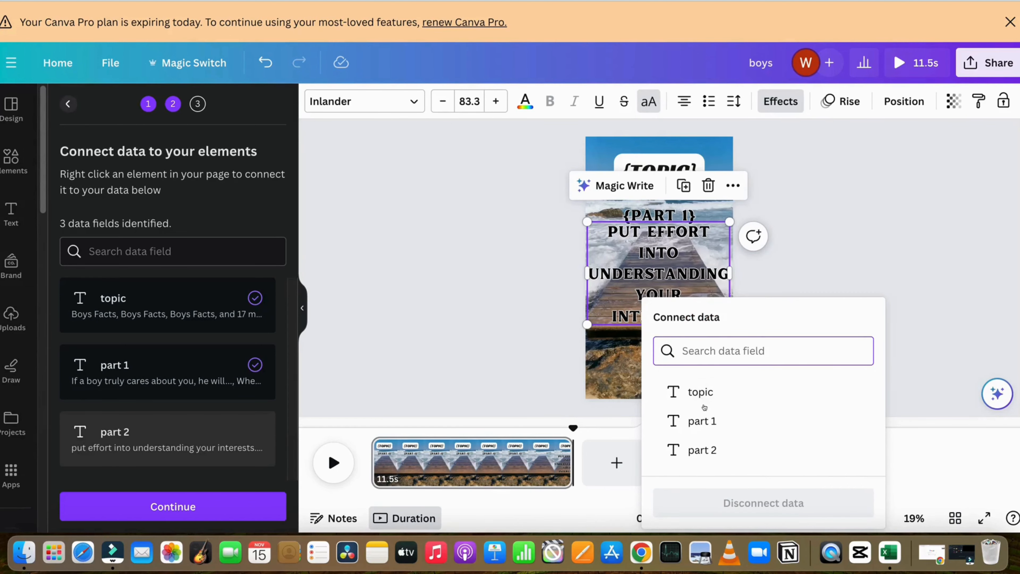
{"action": "left_click", "coordinate": [702, 450]}
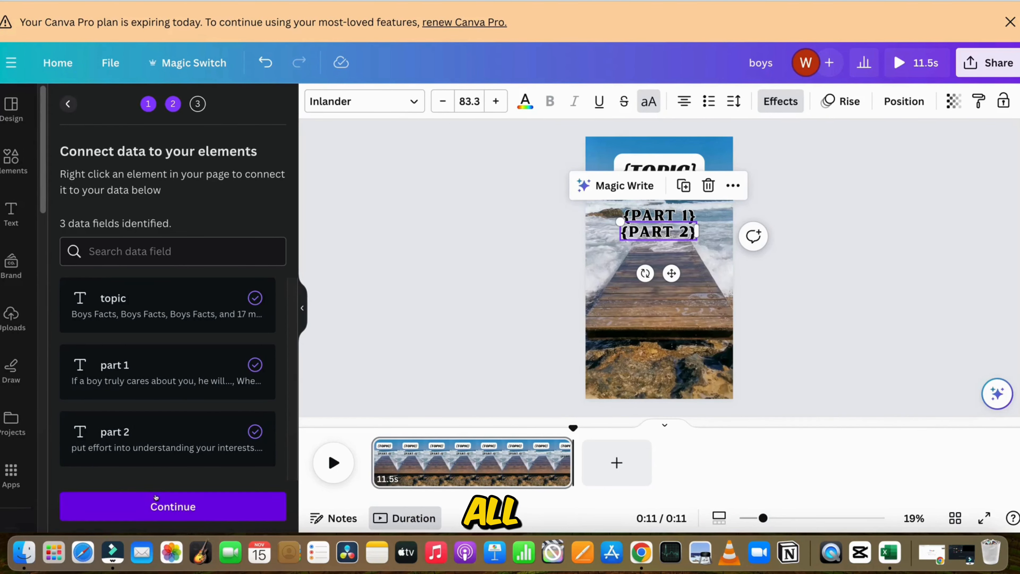
Step: Generate the 20 designs from all rows of the connected data
{"action": "left_click", "coordinate": [180, 498]}
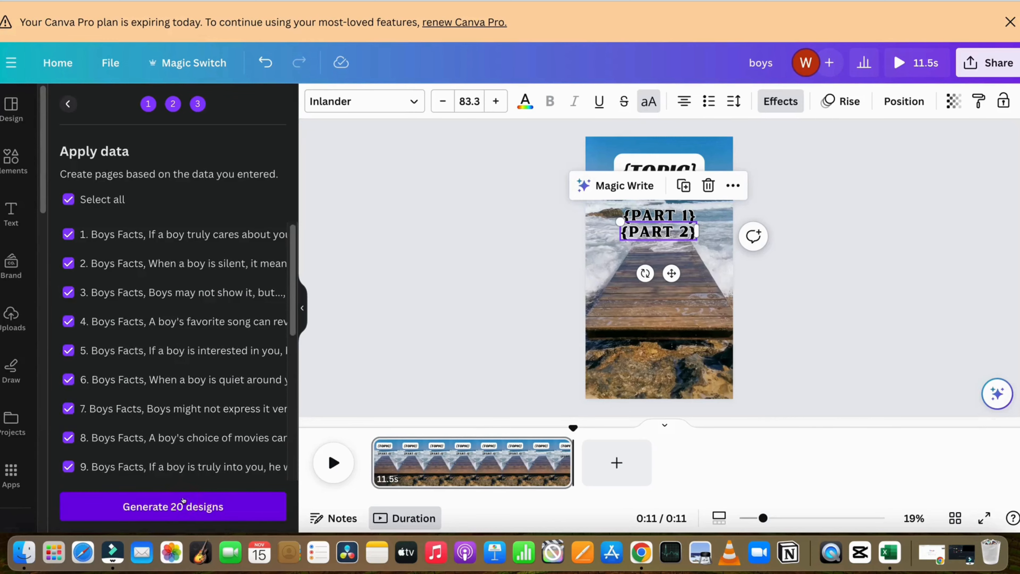
{"action": "left_click", "coordinate": [157, 506]}
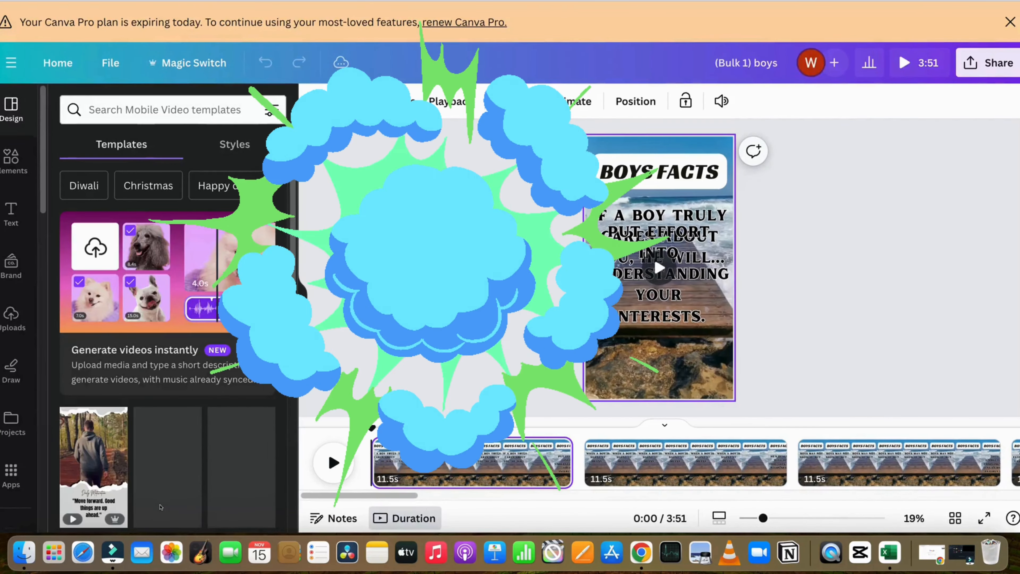
{"action": "scroll", "coordinate": [830, 466], "scroll_direction": "right", "scroll_amount": 3}
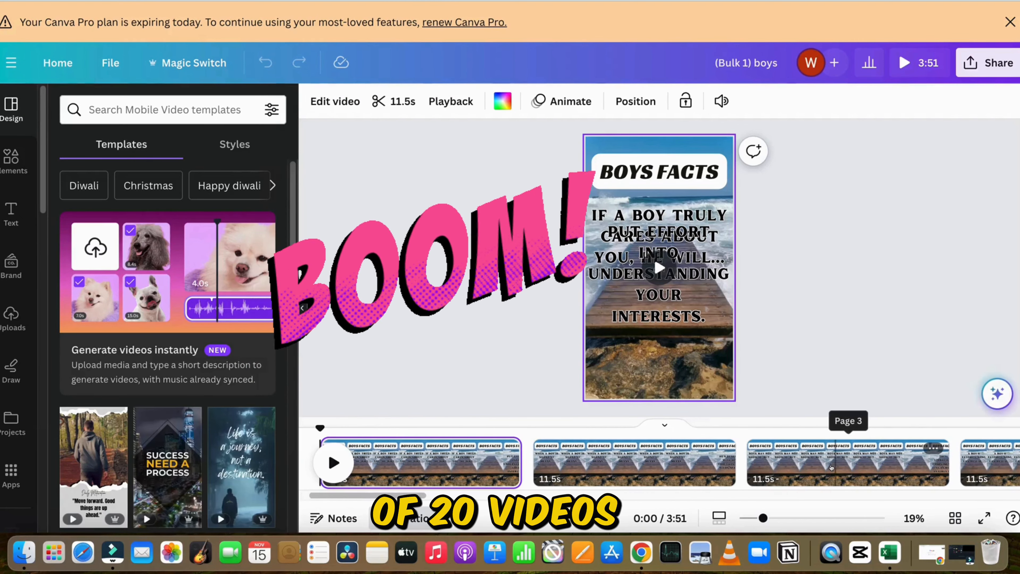
{"action": "scroll", "coordinate": [830, 467], "scroll_direction": "right", "scroll_amount": 10}
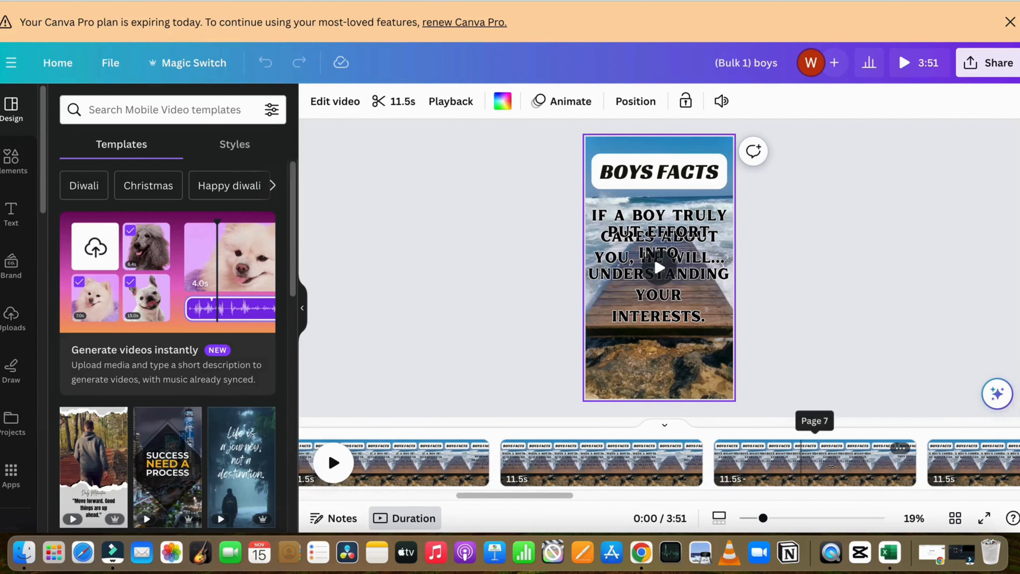
{"action": "scroll", "coordinate": [829, 469], "scroll_direction": "right", "scroll_amount": 8}
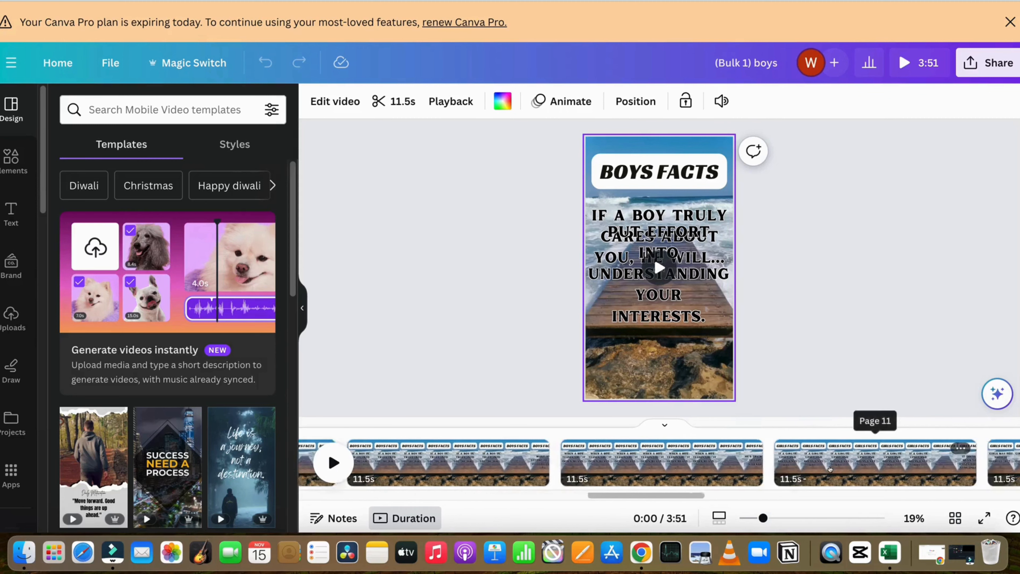
{"action": "scroll", "coordinate": [829, 469], "scroll_direction": "left", "scroll_amount": 6}
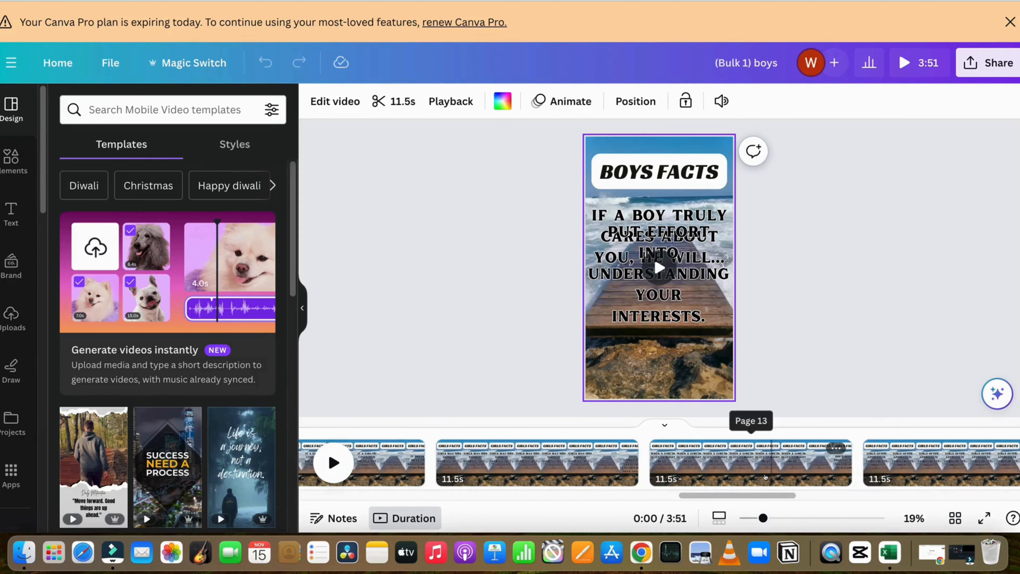
{"action": "scroll", "coordinate": [764, 477], "scroll_direction": "left", "scroll_amount": 5}
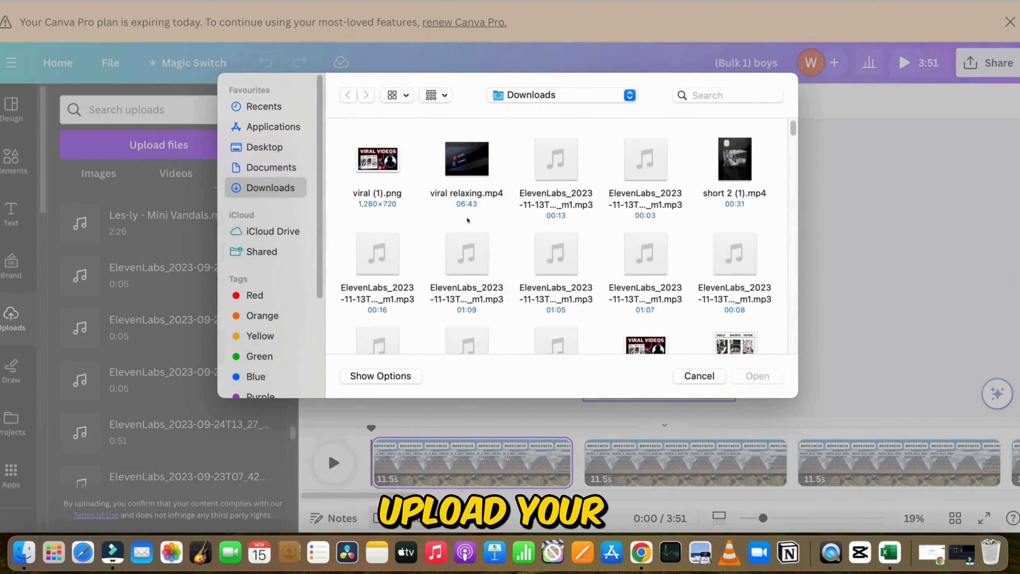
Step: Upload "Final Girl - Jeremy Blake.mp3" from the Downloads folder and add it to the video timeline as background music
{"action": "scroll", "coordinate": [467, 220], "scroll_direction": "down", "scroll_amount": 5}
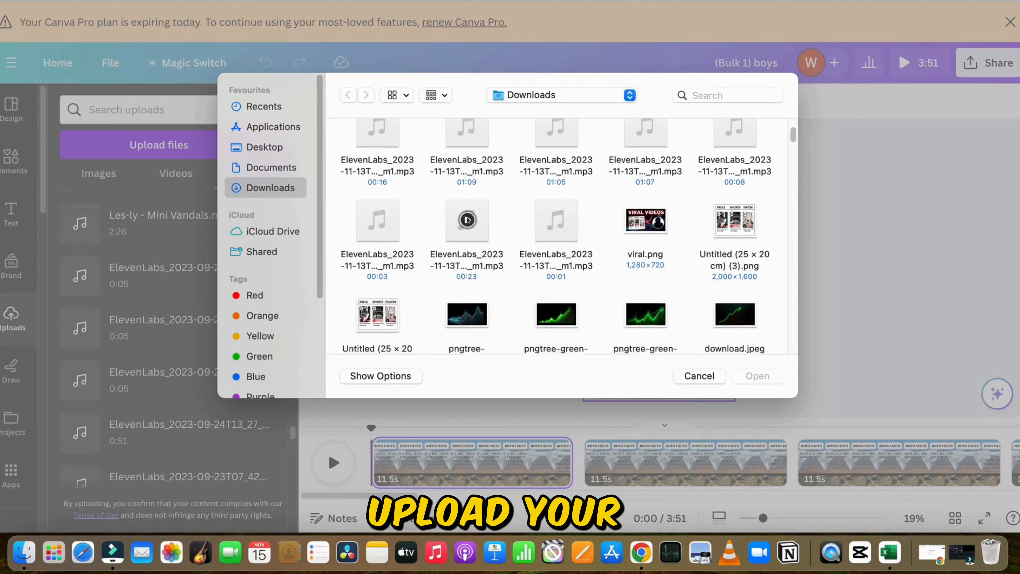
{"action": "scroll", "coordinate": [468, 220], "scroll_direction": "down", "scroll_amount": 2}
{"action": "left_click", "coordinate": [371, 297]}
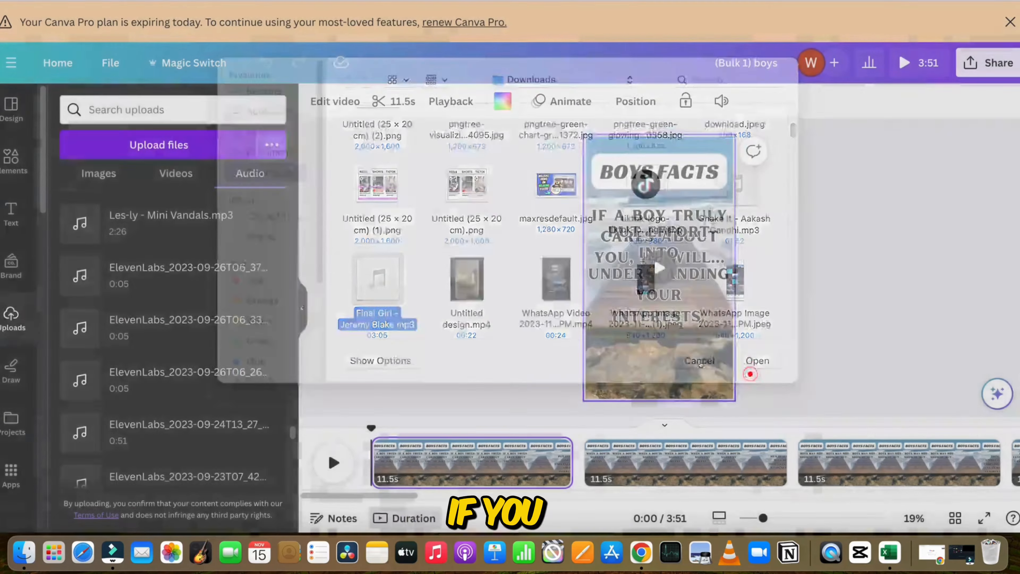
{"action": "left_click", "coordinate": [221, 227]}
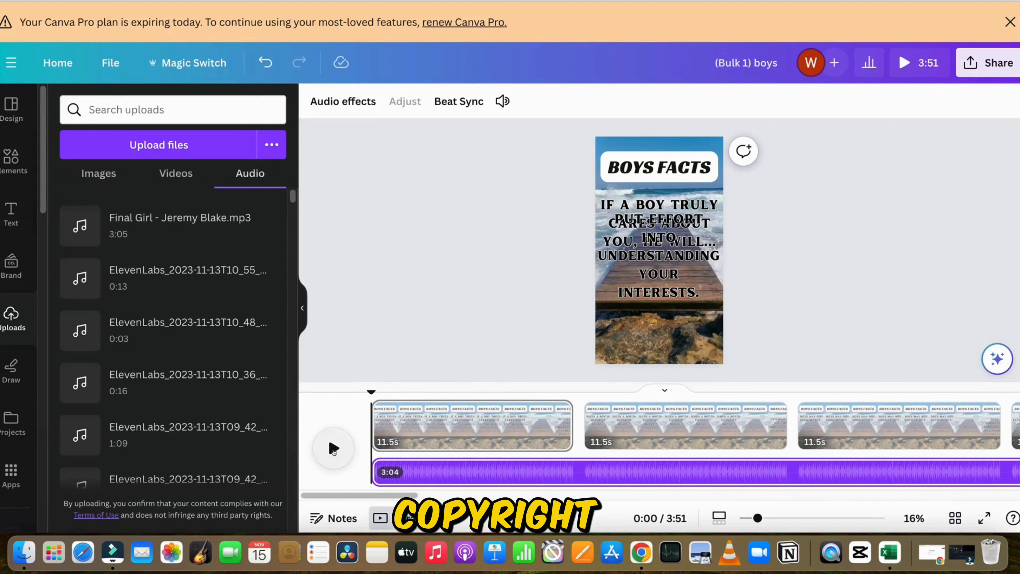
Step: Split the music track at the end of the first page and delete the remaining audio after the split
{"action": "left_click", "coordinate": [582, 472]}
{"action": "right_click", "coordinate": [578, 472]}
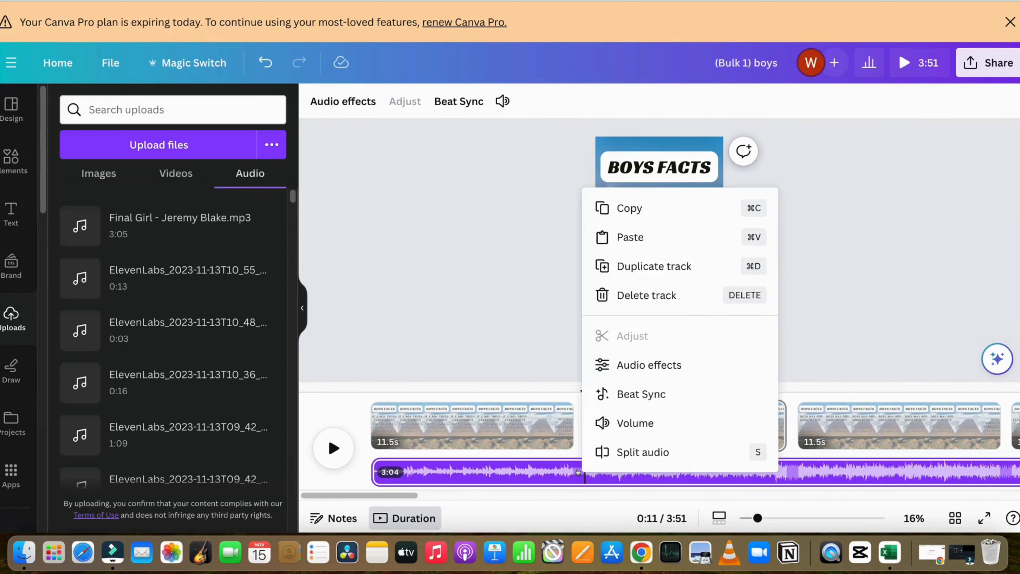
{"action": "left_click", "coordinate": [642, 452]}
{"action": "right_click", "coordinate": [661, 472]}
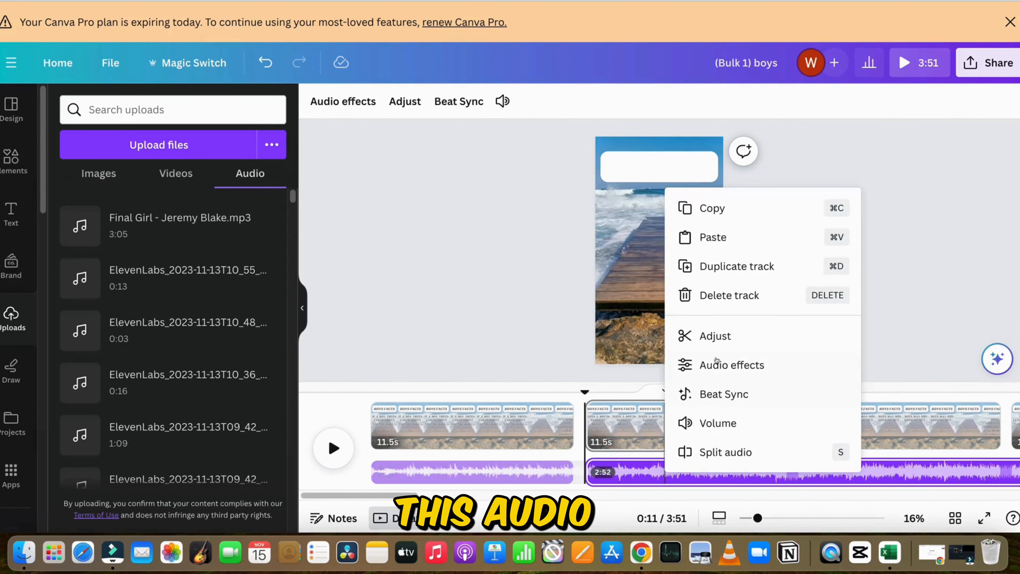
{"action": "left_click", "coordinate": [715, 297]}
Step: Duplicate the first page's trimmed music clip so that the following pages each get their own copy
{"action": "right_click", "coordinate": [550, 476]}
{"action": "left_click", "coordinate": [601, 214]}
{"action": "right_click", "coordinate": [549, 478]}
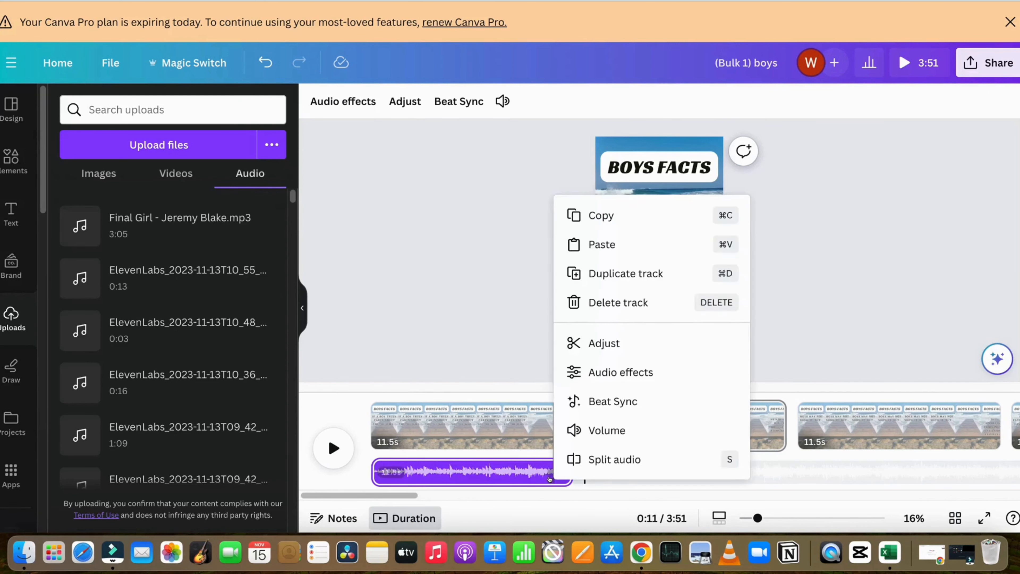
{"action": "left_click", "coordinate": [626, 274]}
{"action": "right_click", "coordinate": [734, 474]}
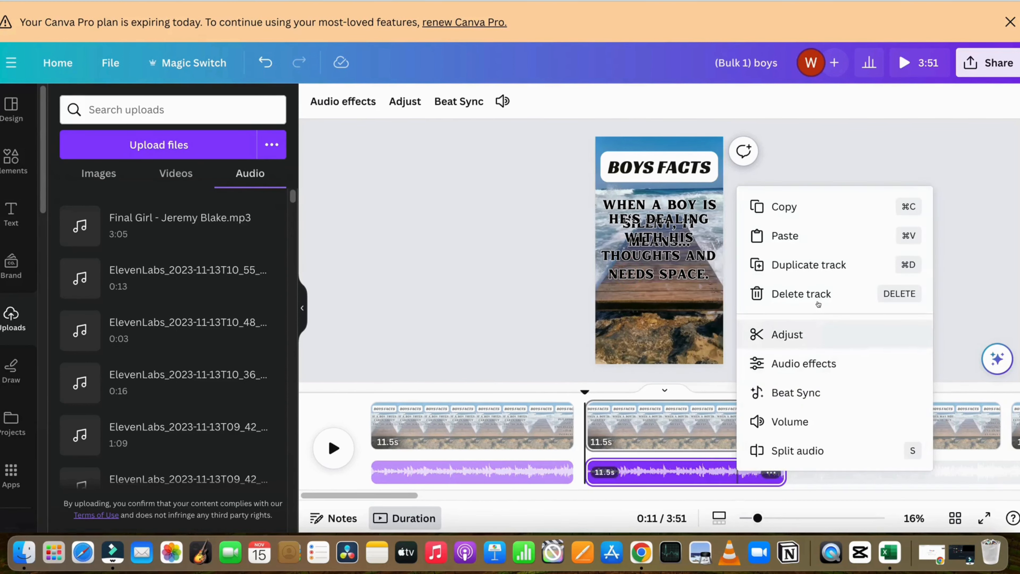
{"action": "left_click", "coordinate": [818, 266]}
{"action": "right_click", "coordinate": [863, 467]}
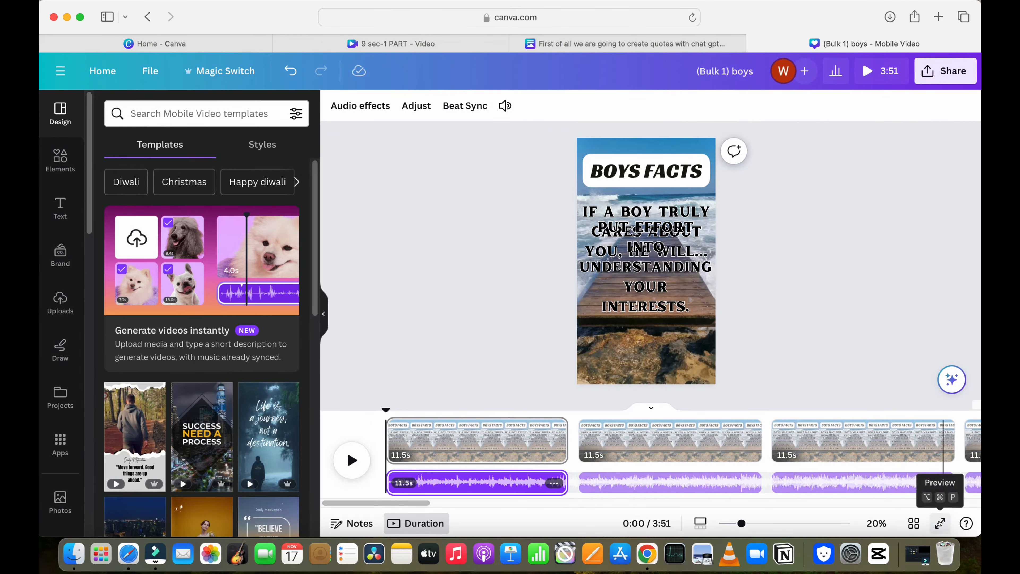
Step: Preview the finished video in full screen from the first page
{"action": "left_click", "coordinate": [939, 523]}
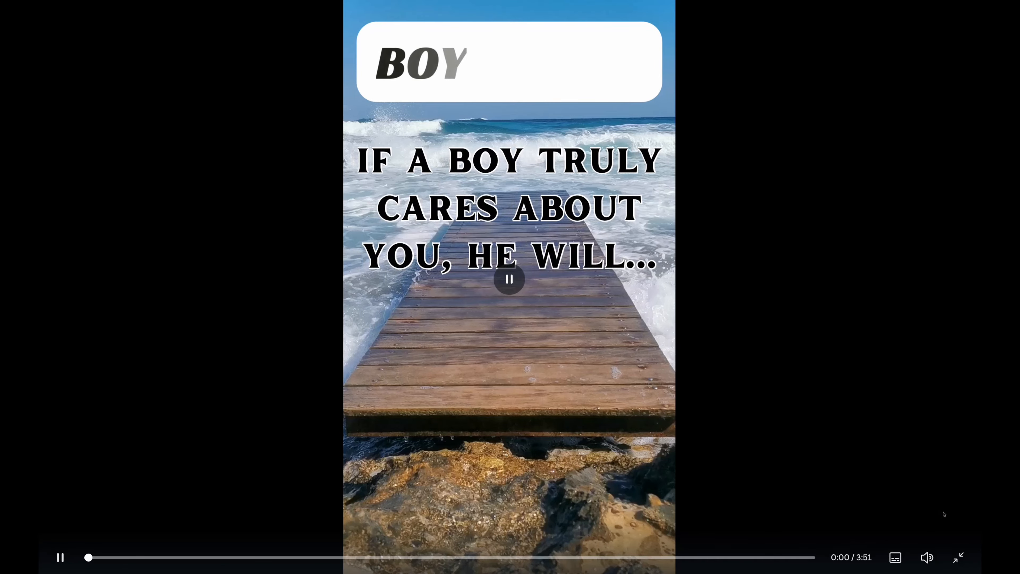